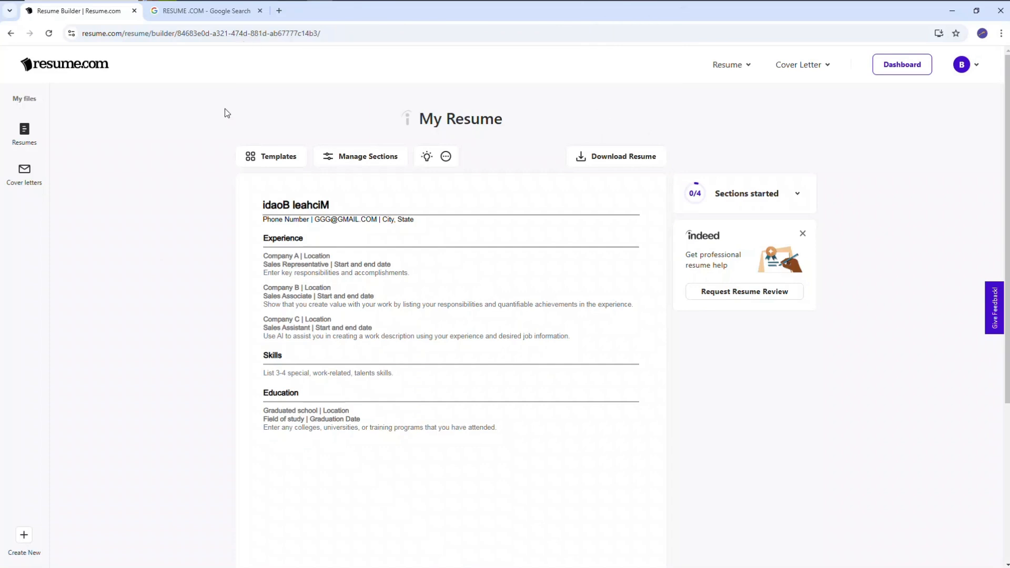
View the Google search results for the resume builder site, and return to the resume editor
click(222, 13)
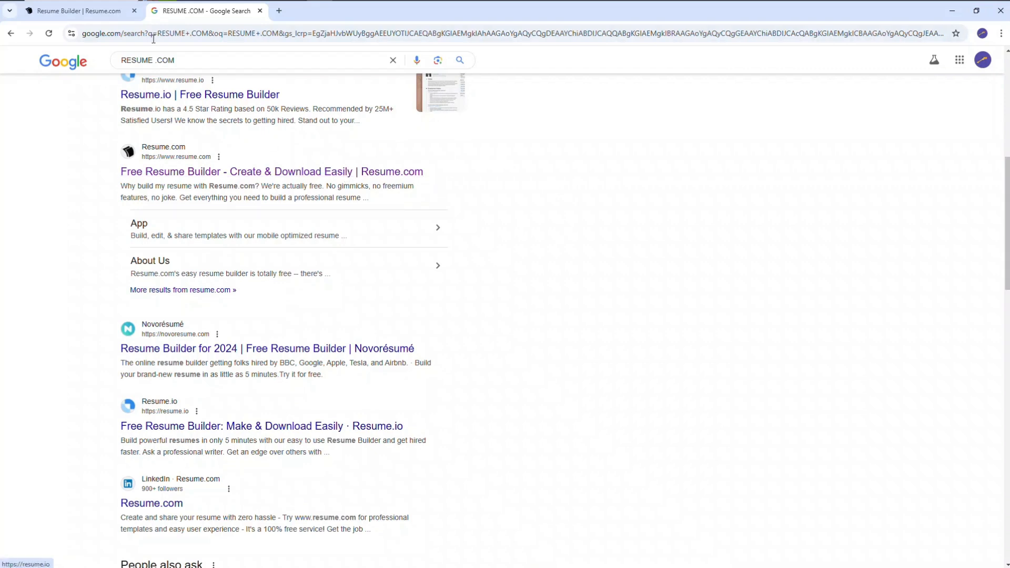
click(102, 13)
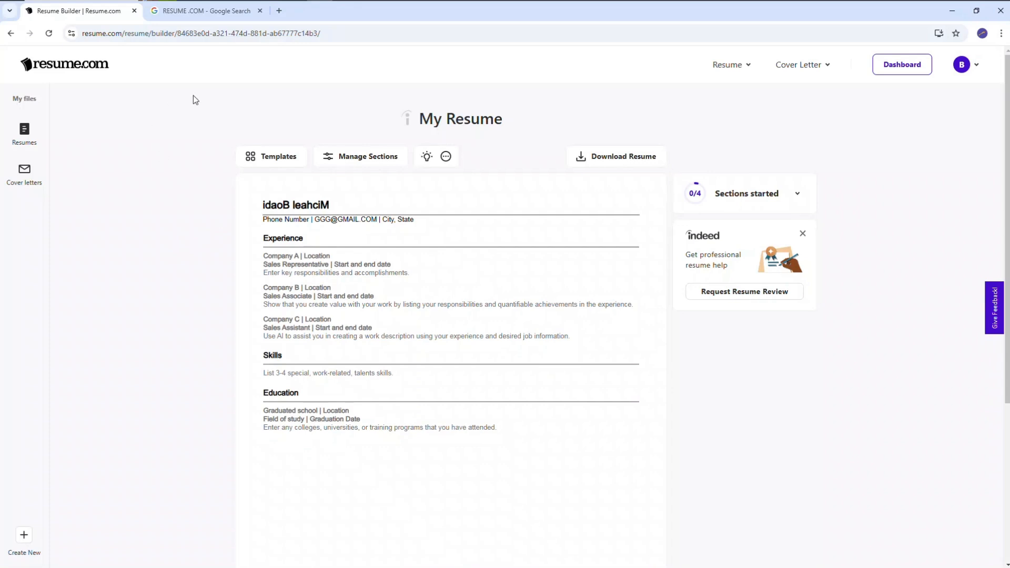
Try to create a new resume alongside the saved ones, and dismiss the resulting dialog
click(29, 135)
click(93, 126)
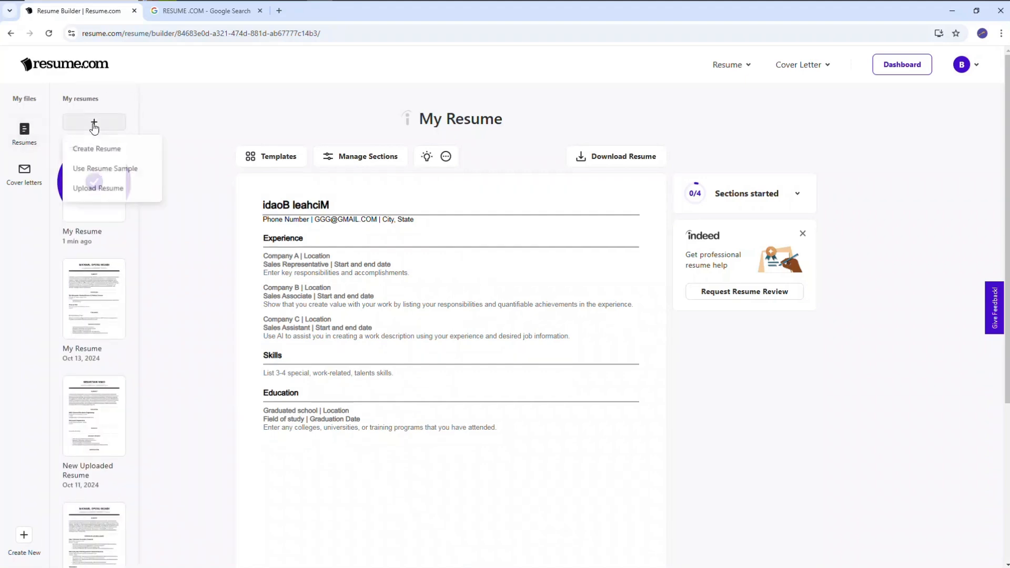
click(107, 151)
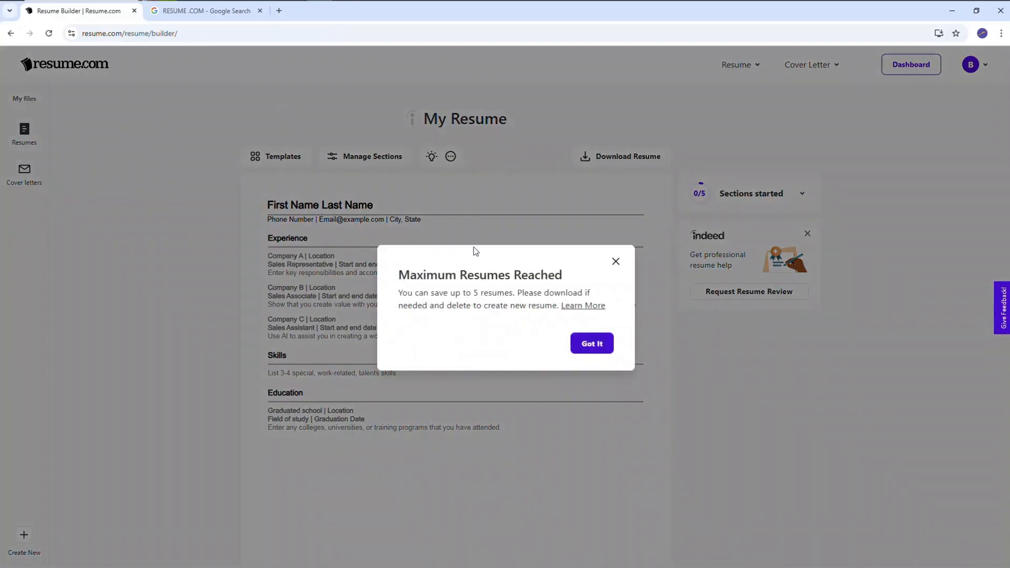
click(588, 343)
Create a new resume and apply the Dawn template from the Professional category to it
click(95, 123)
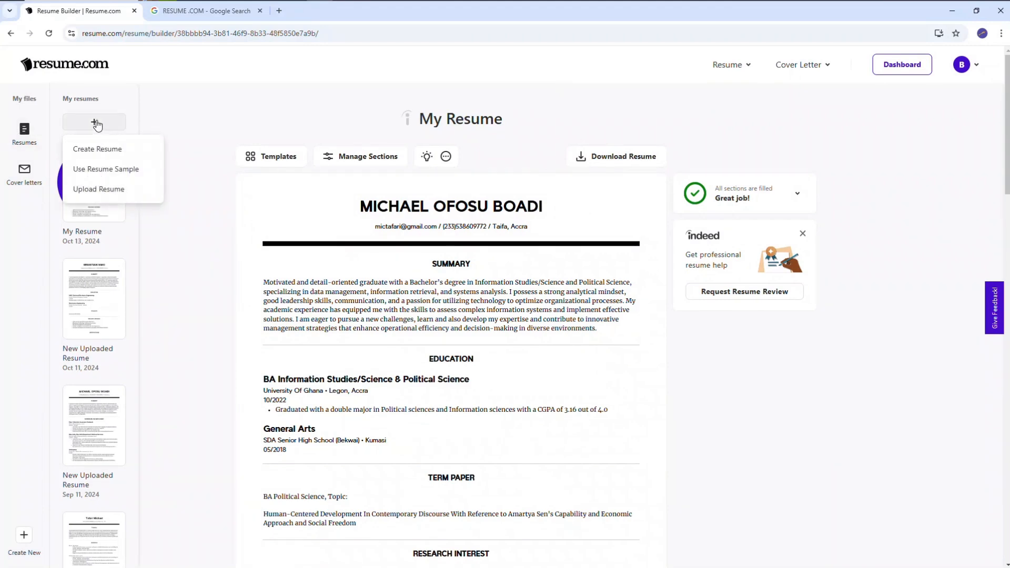
click(107, 149)
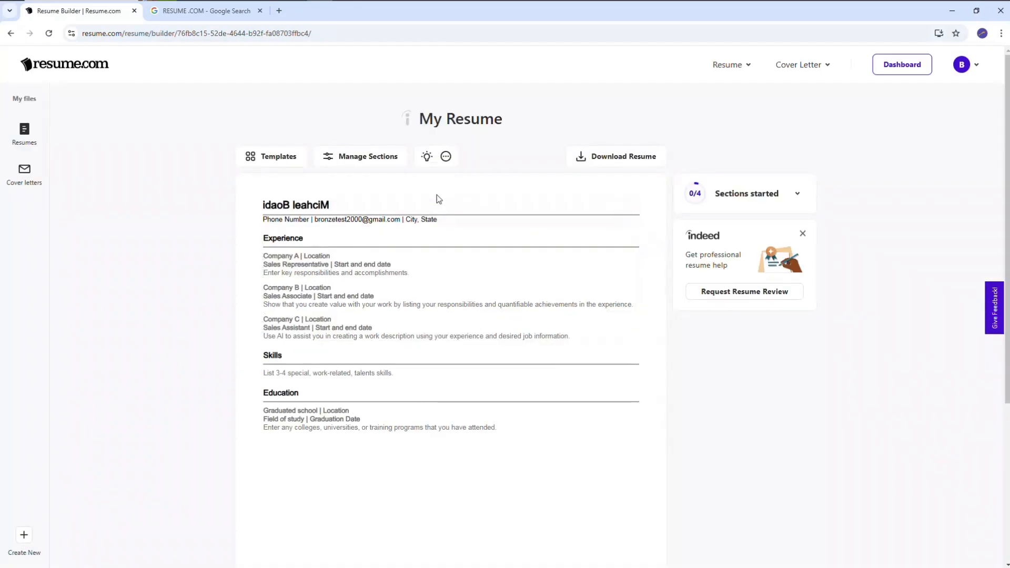
click(277, 157)
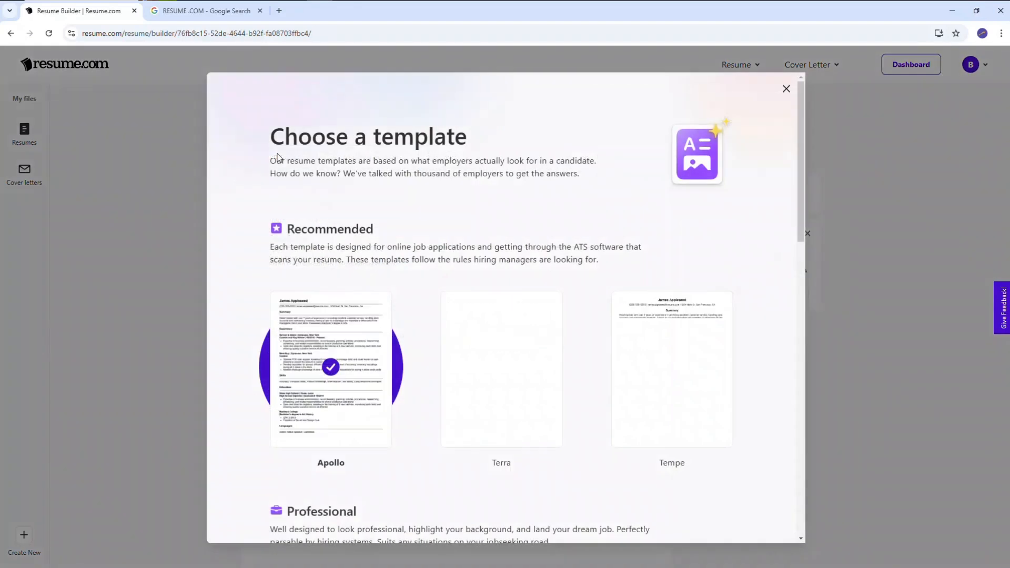
click(800, 367)
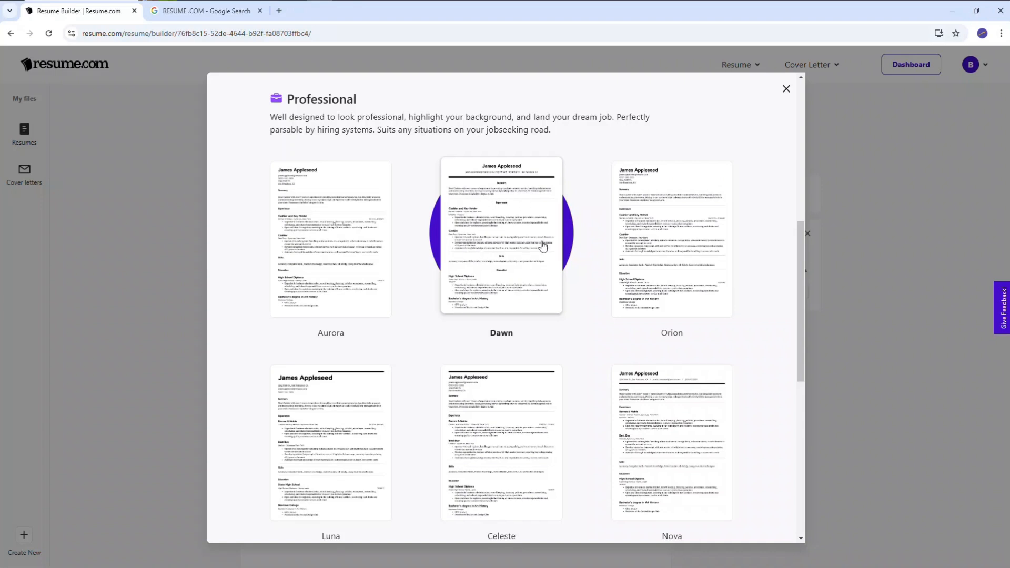
click(522, 255)
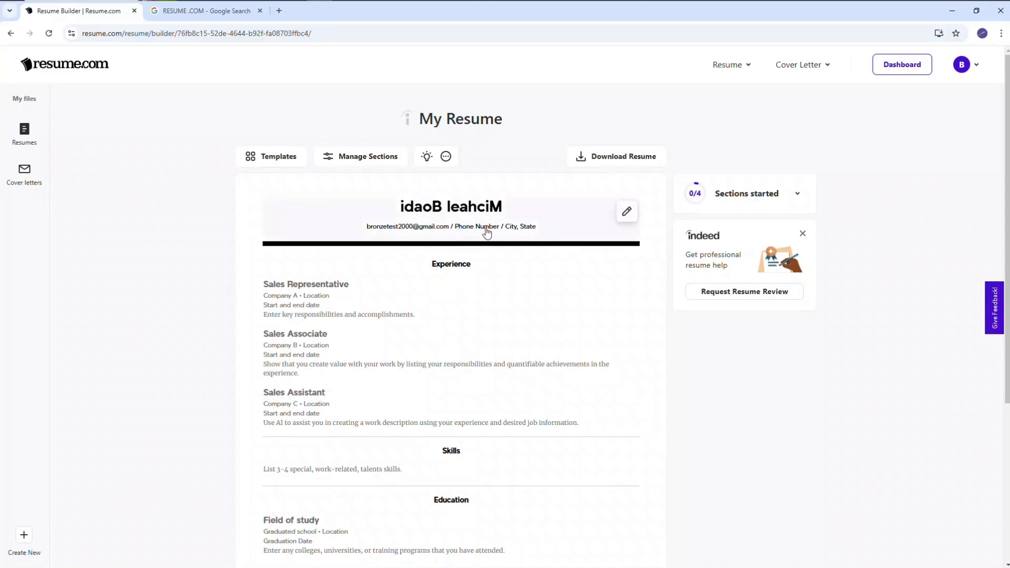
Open the resume's contact information for editing and replace the first name with the applicant's first name
click(628, 213)
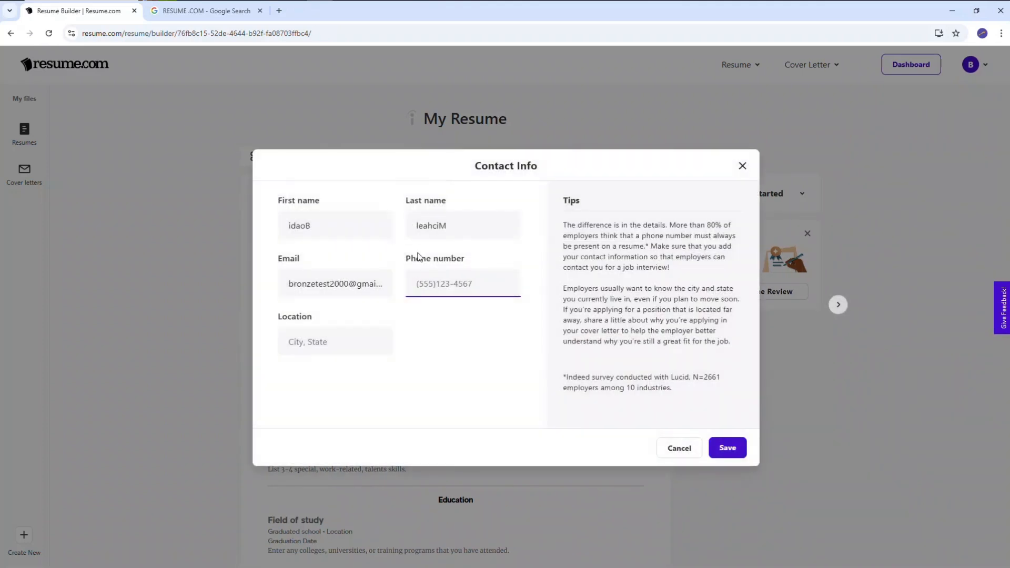
click(328, 226)
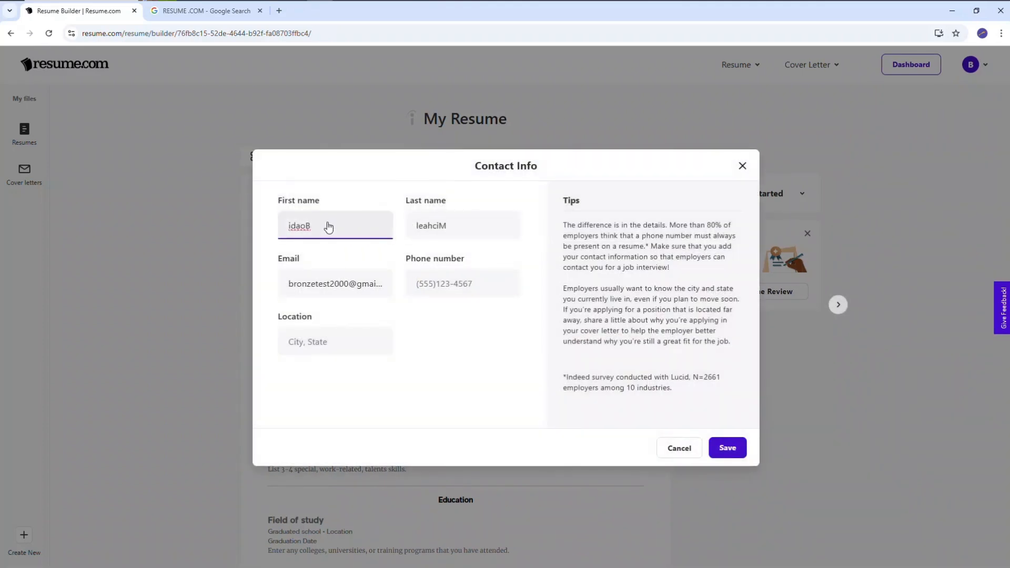
double_click(328, 226)
text(m)
key(BackSpace)
text(m)
key(BackSpace)
text(m)
key(BackSpace)
Replace the last name in the contact information with the applicant's last name
click(451, 230)
key(ctrl+a)
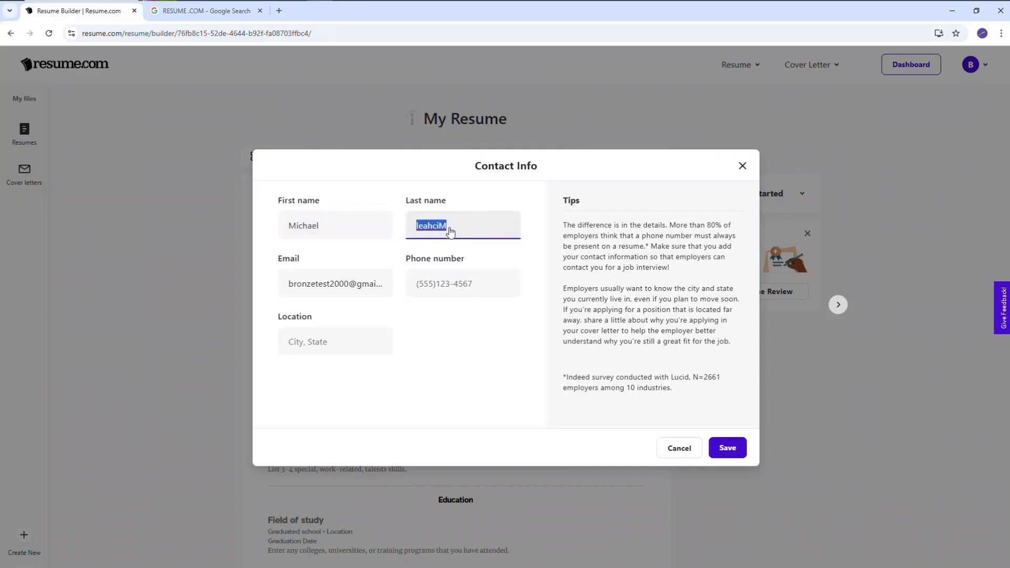
text(RICKY)
key(BackSpace)
key(BackSpace)
key(BackSpace)
key(BackSpace)
Fill in the applicant's phone number, including the country code, in the contact information
click(447, 289)
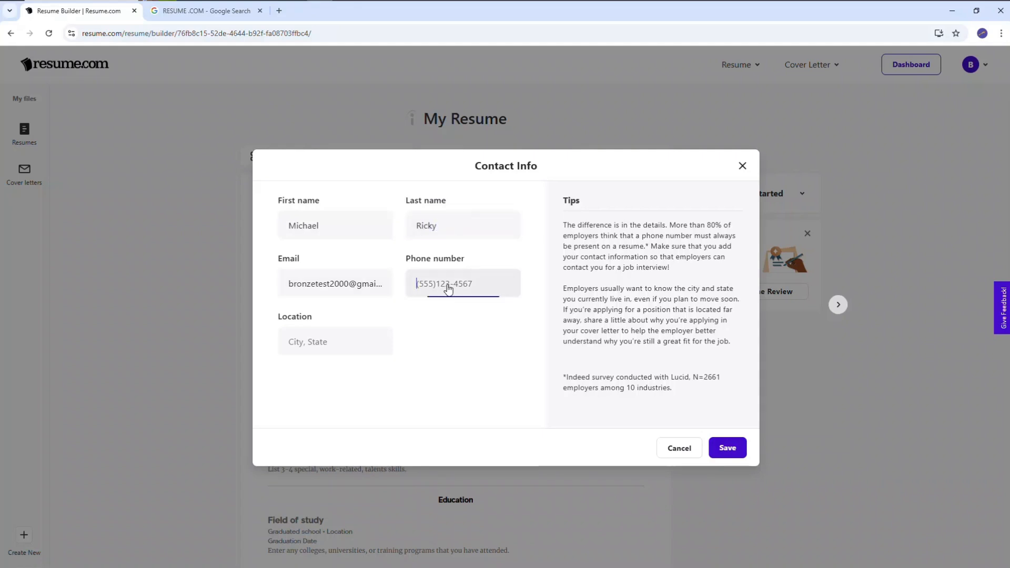
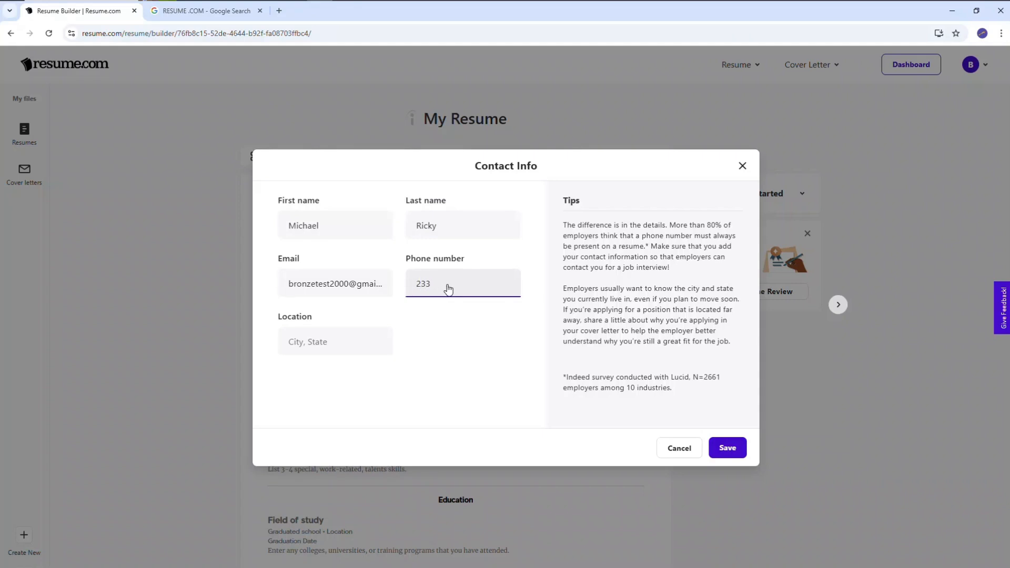
Set the contact location to the suggested Acra, NY, check the e-mail address, and save the contact information
click(388, 332)
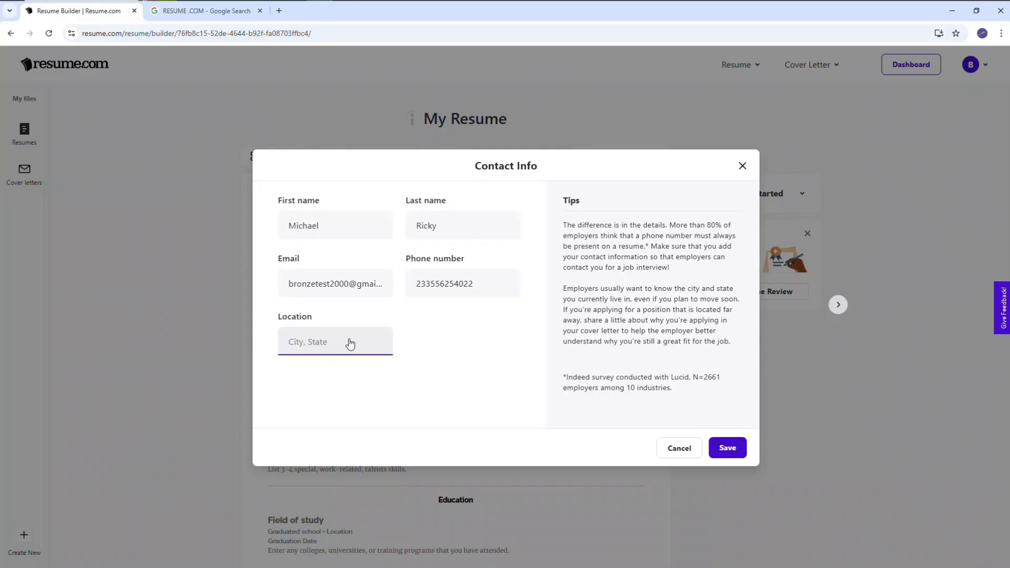
text(Accra)
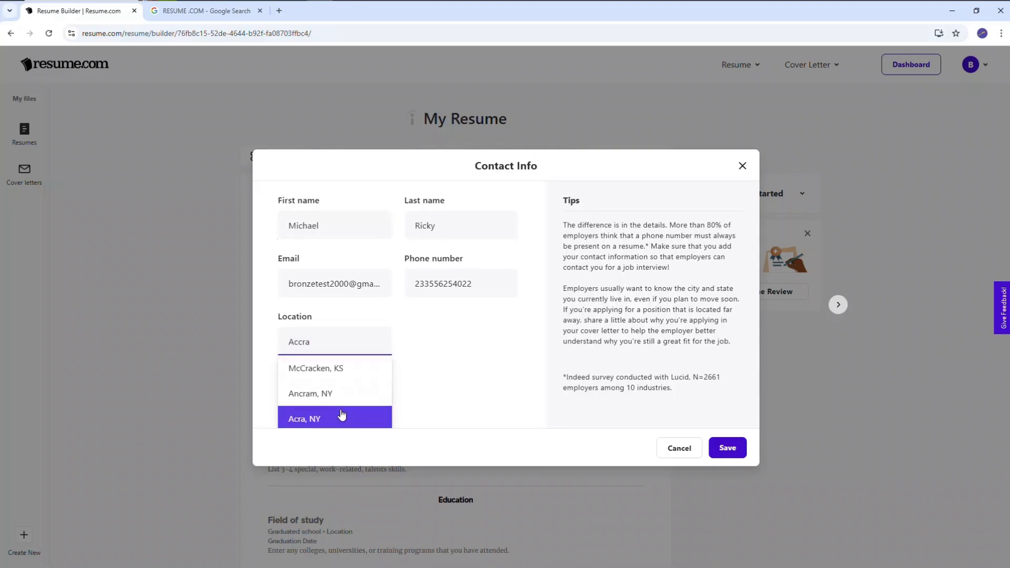
click(341, 415)
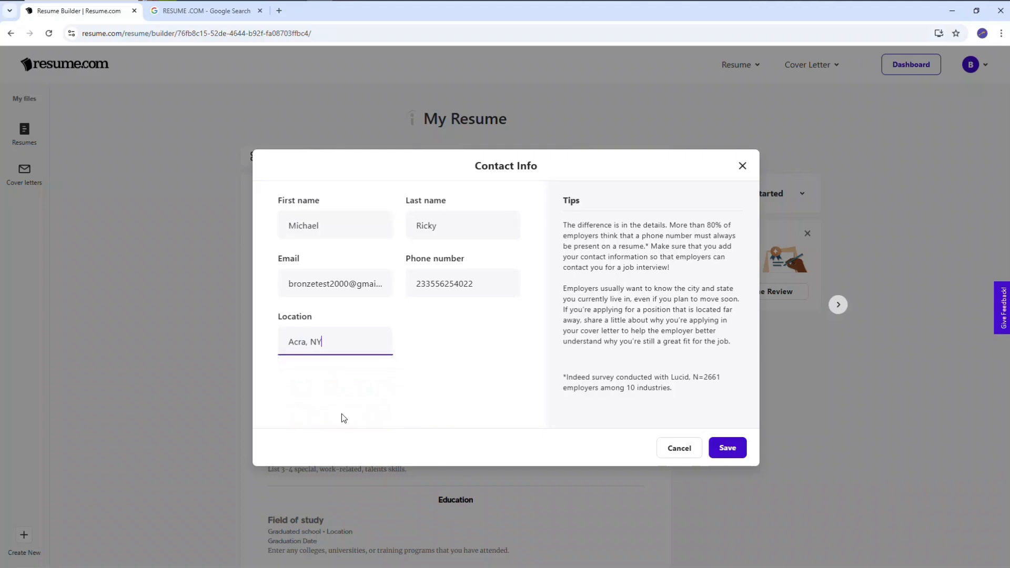
click(390, 288)
click(353, 295)
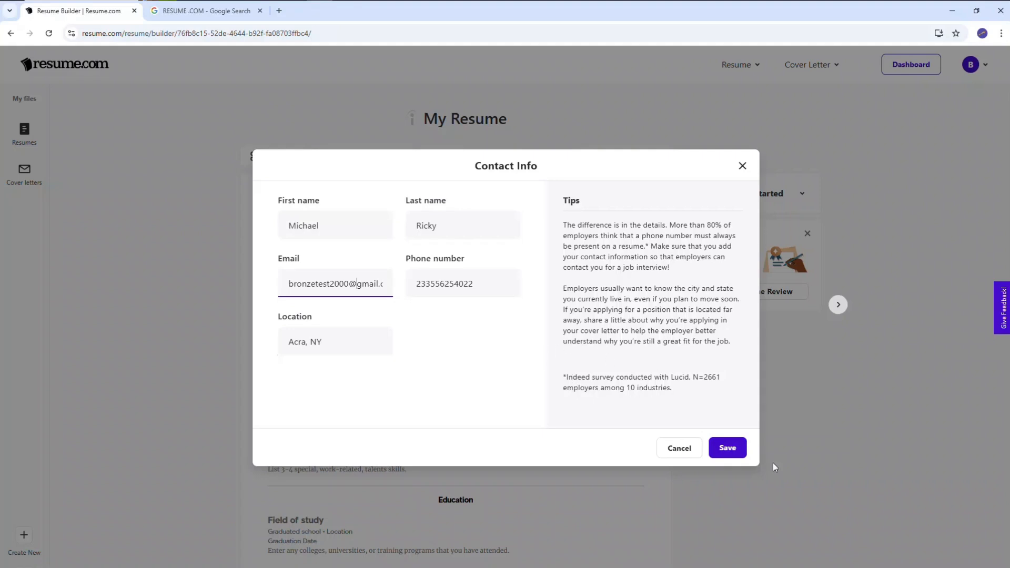
click(729, 446)
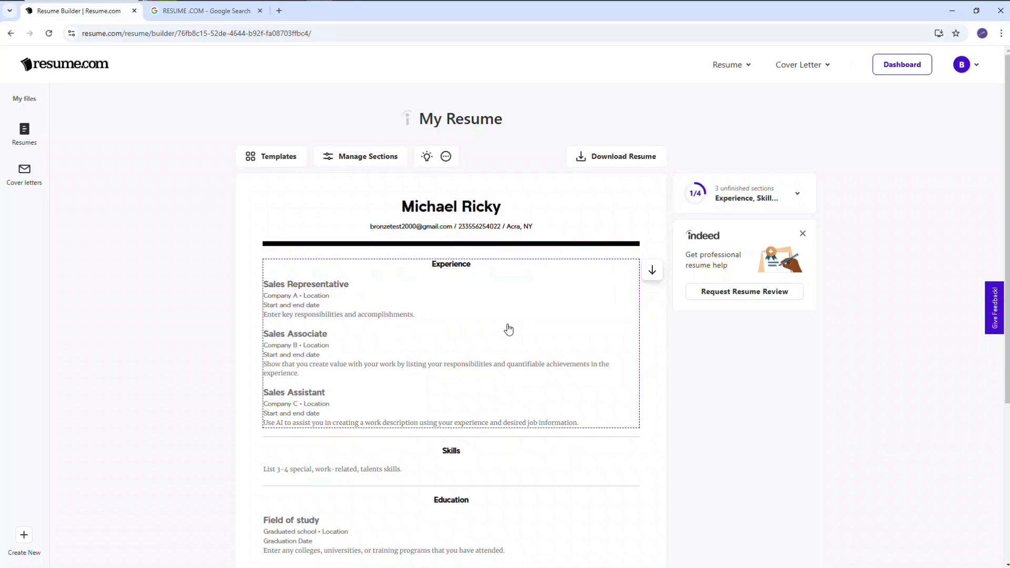
Enable the Summary, Languages, Certificates and Awards sections on the resume
click(377, 164)
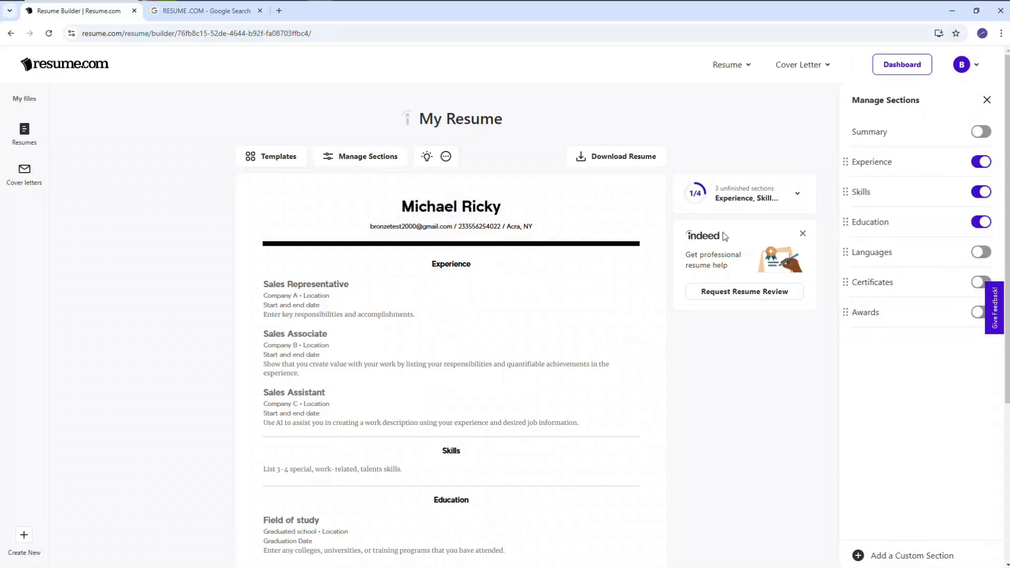
click(983, 132)
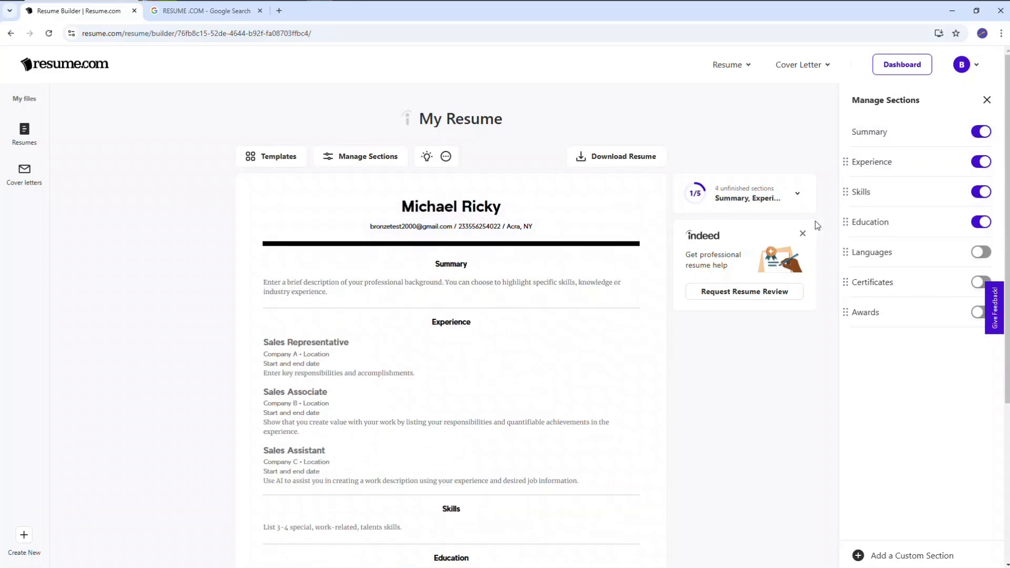
click(982, 132)
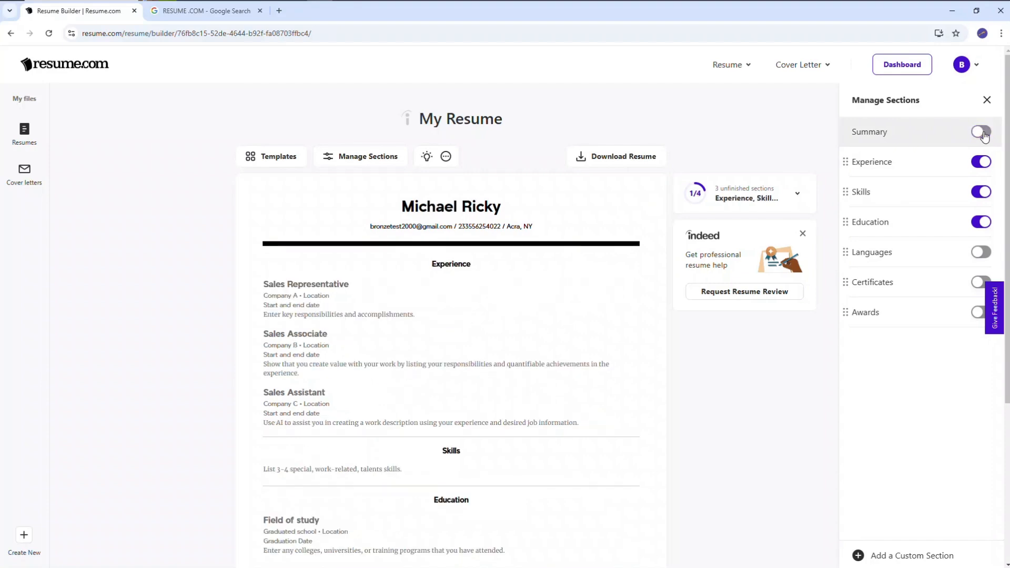
click(982, 133)
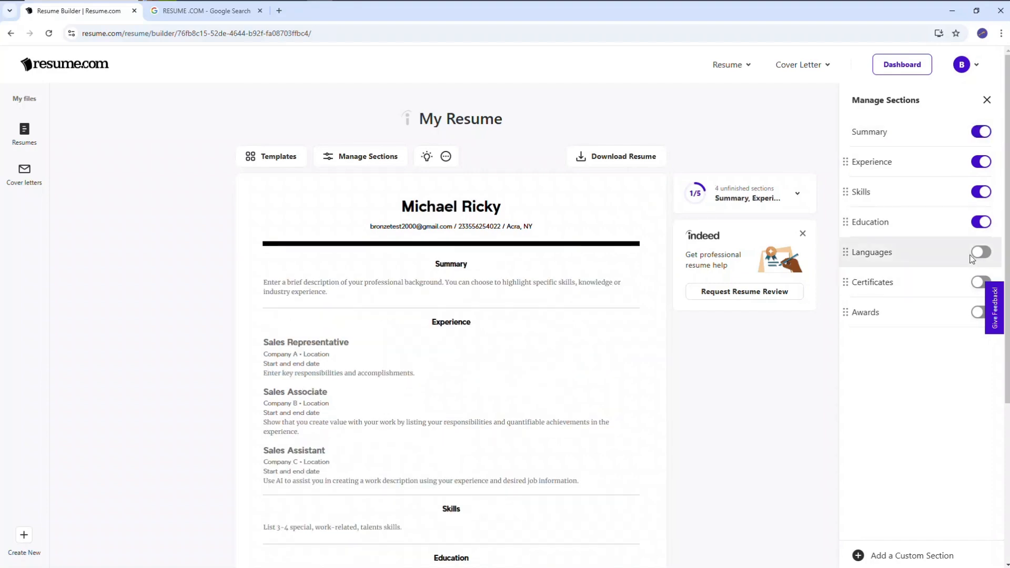
click(979, 254)
click(978, 284)
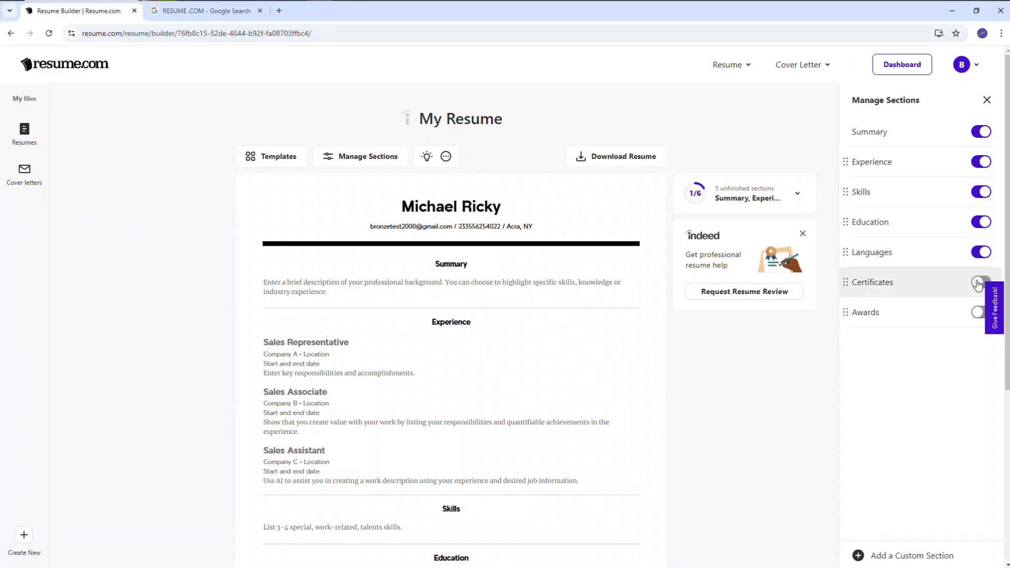
click(976, 314)
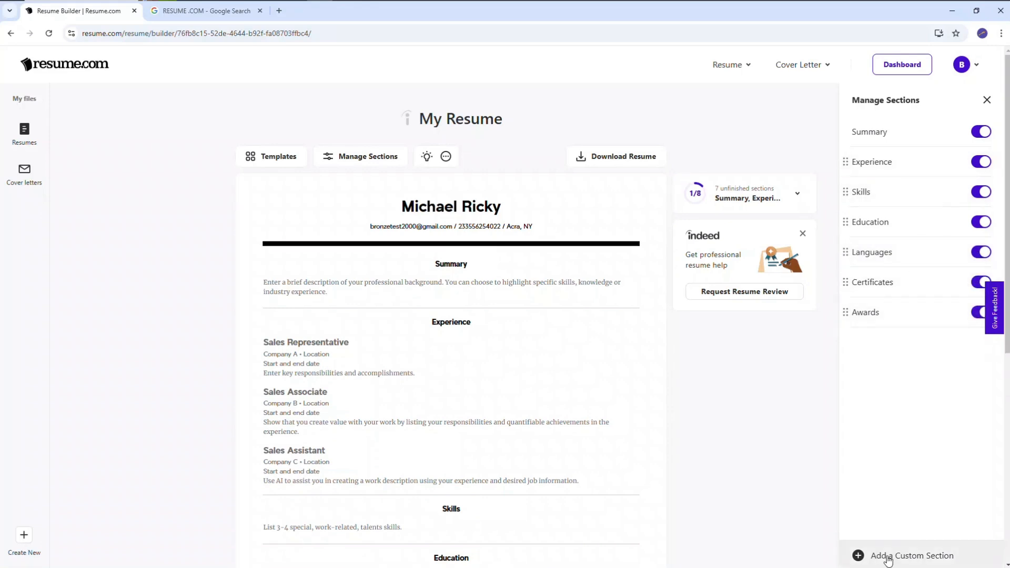
Add a custom section named REFERENCES to the resume and save it with an empty description
click(859, 555)
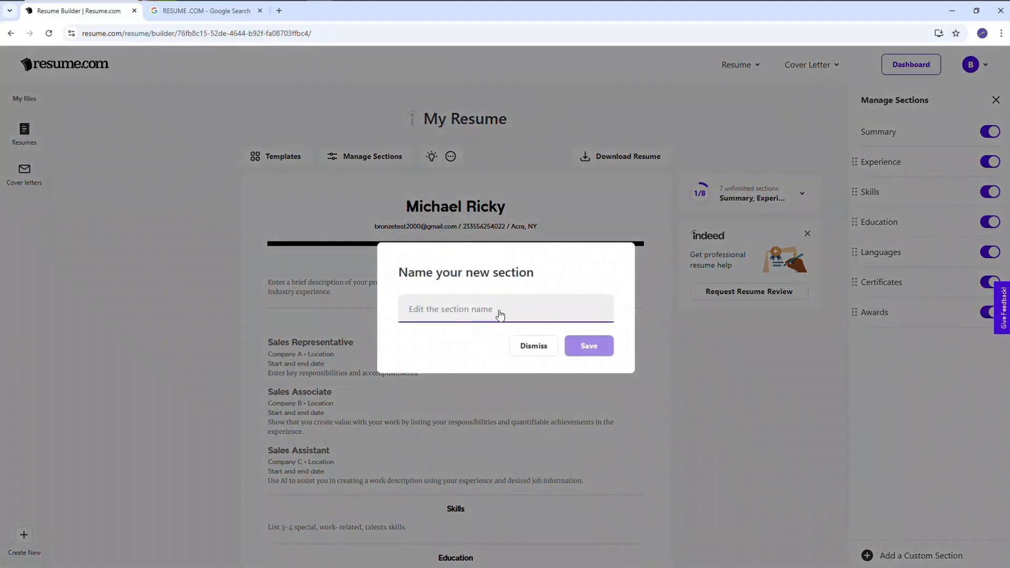
text(REFER)
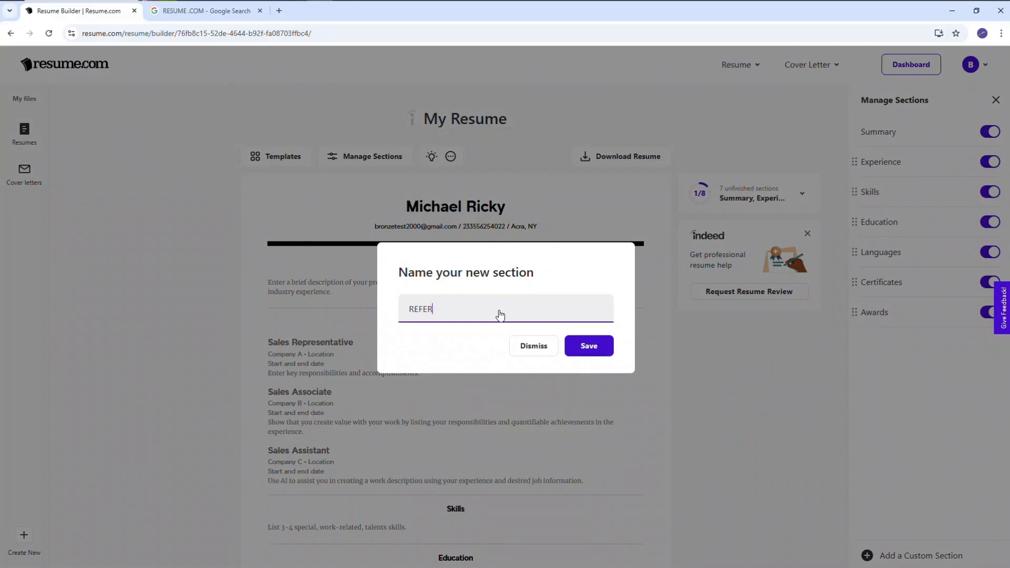
text(EBNCES)
click(587, 345)
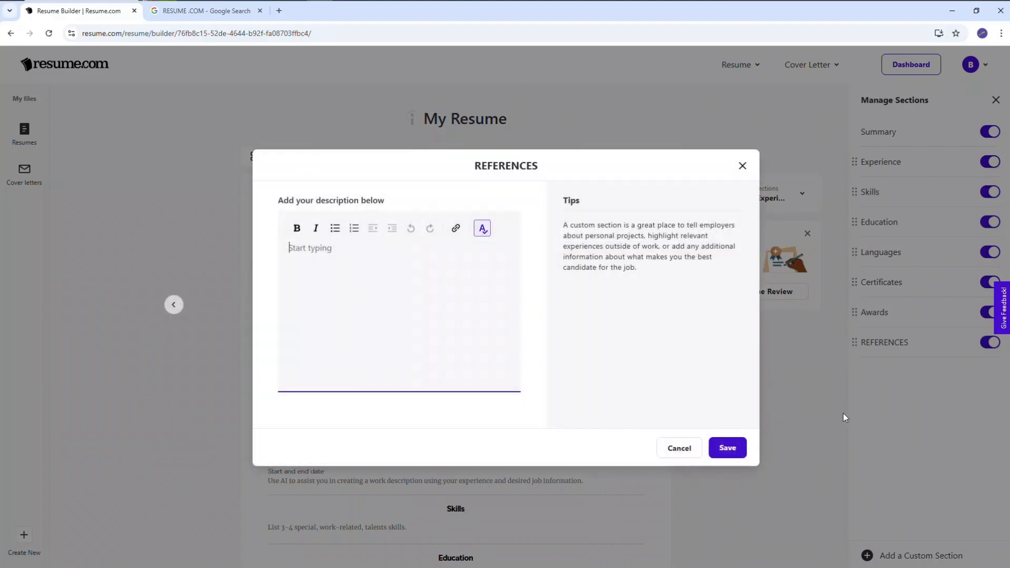
click(715, 450)
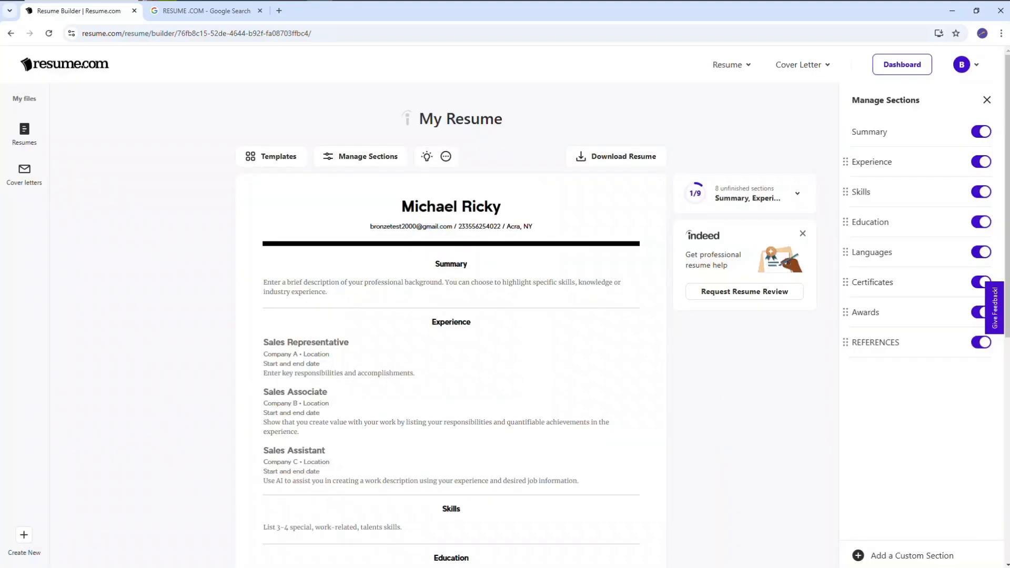
Fill the REFERENCES section with the text "Reference are available upon request" and save it
drag(1007, 210, 1007, 437)
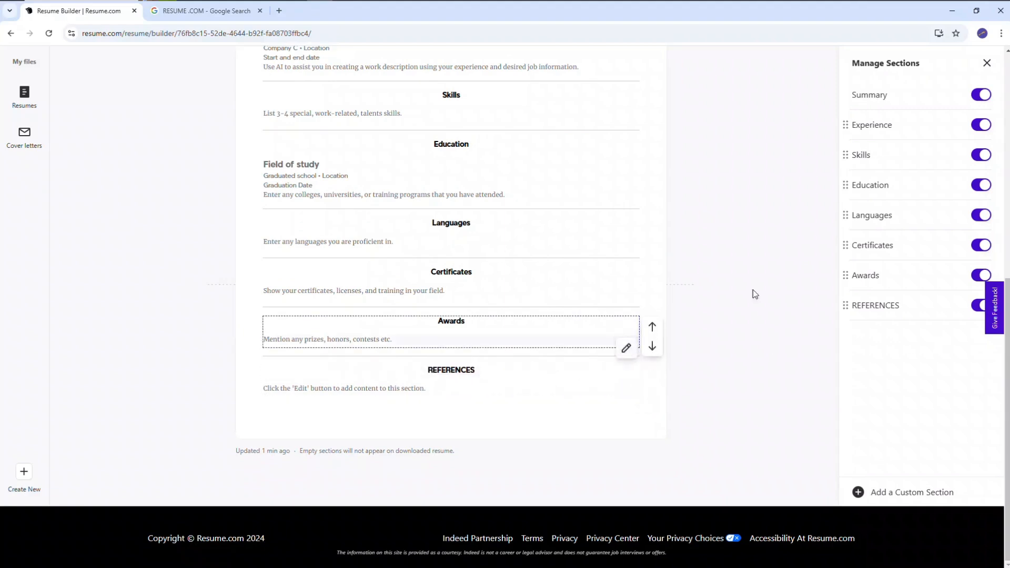
scroll(754, 294, up, 6)
scroll(754, 294, down, 3)
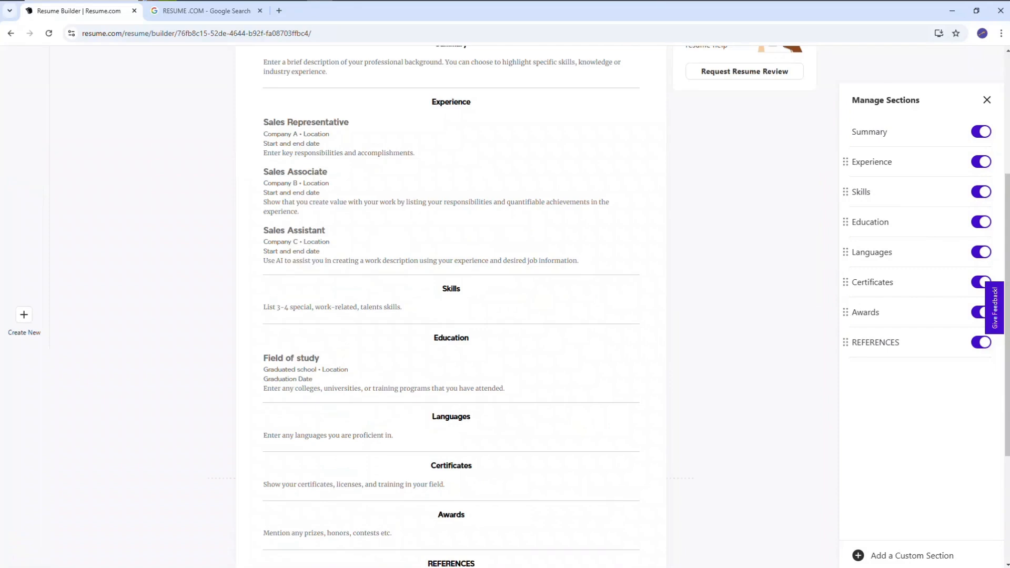
scroll(633, 335, down, 3)
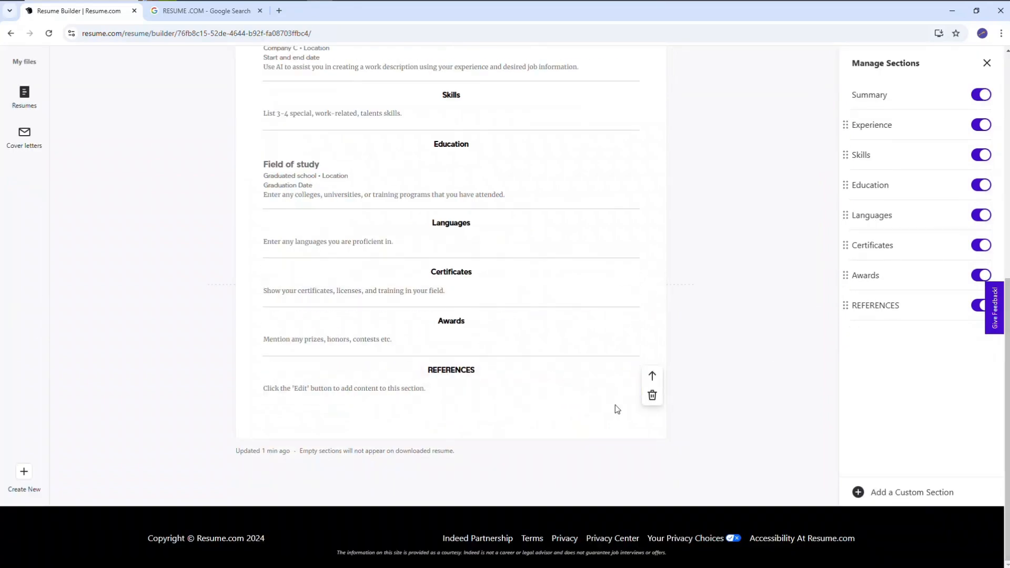
click(624, 399)
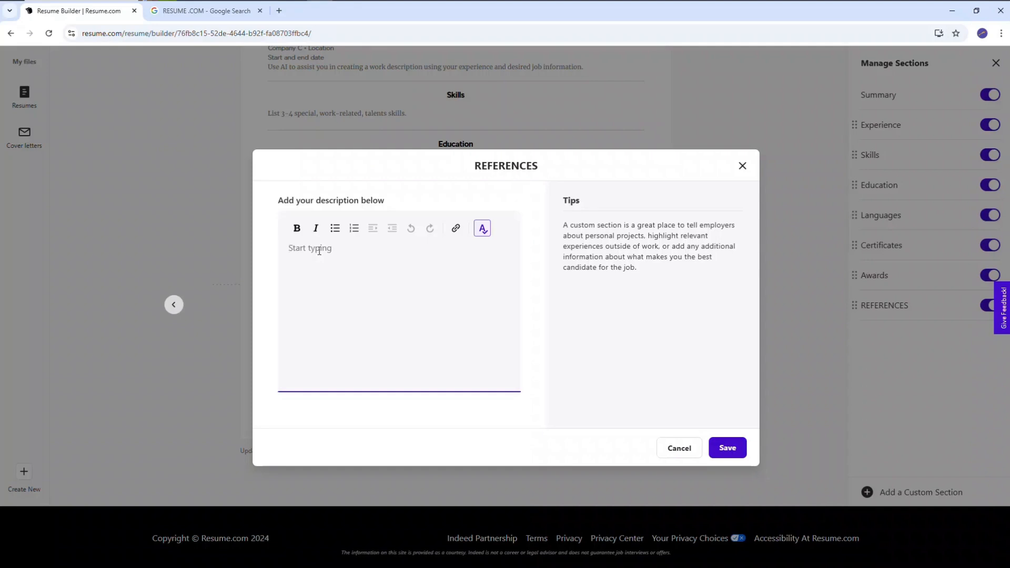
text(Reference are ava)
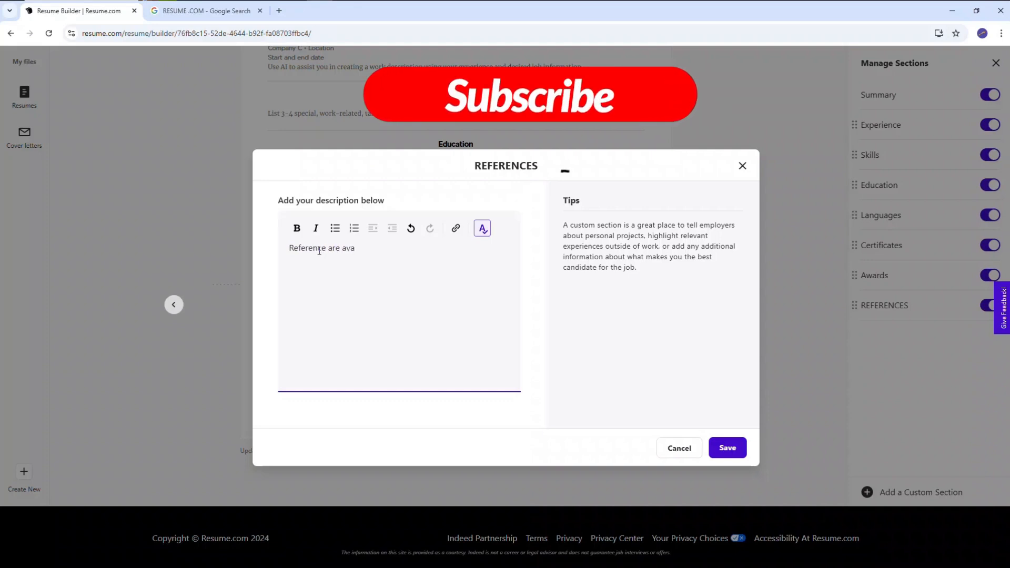
text(ilable)
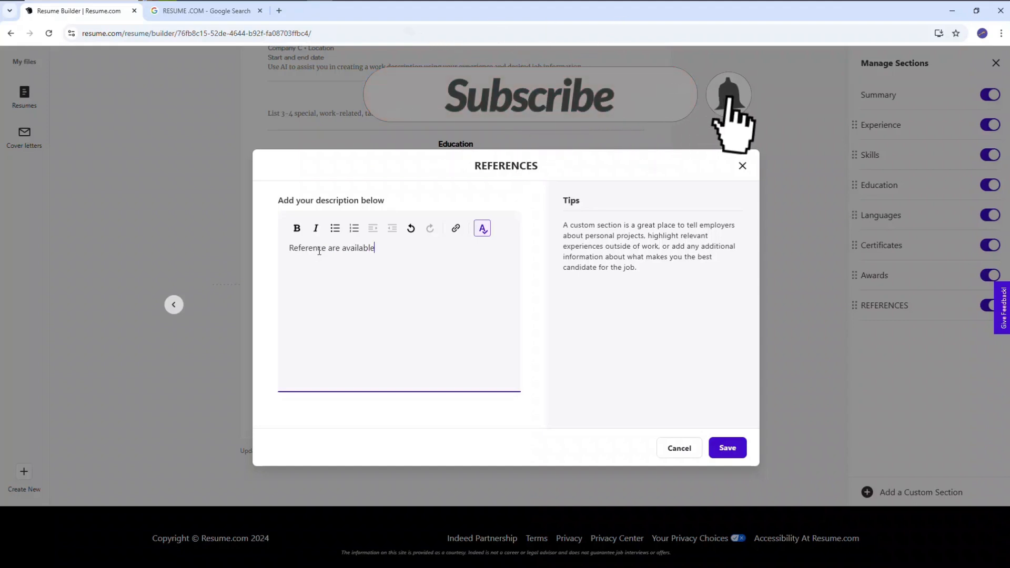
text( upon request)
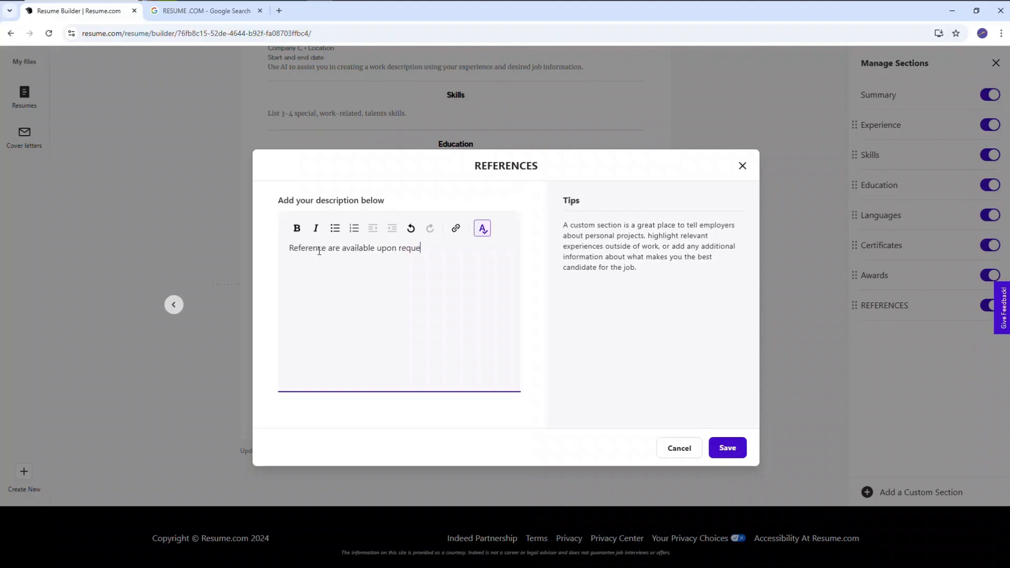
click(729, 447)
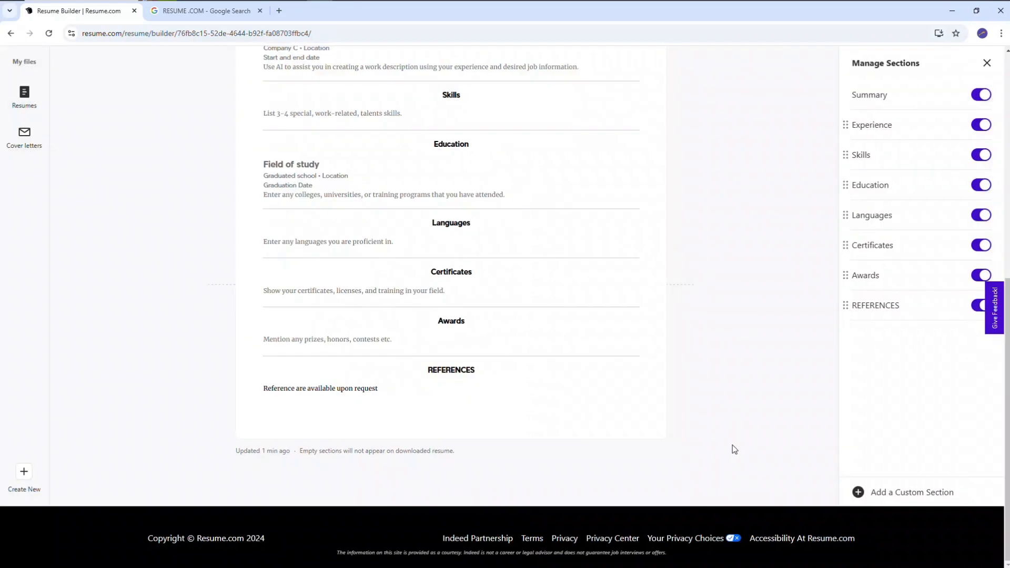
Open the saved resume dated Oct 13, 2024 and examine its Term Paper, Research Interest and Certifications sections
click(1006, 235)
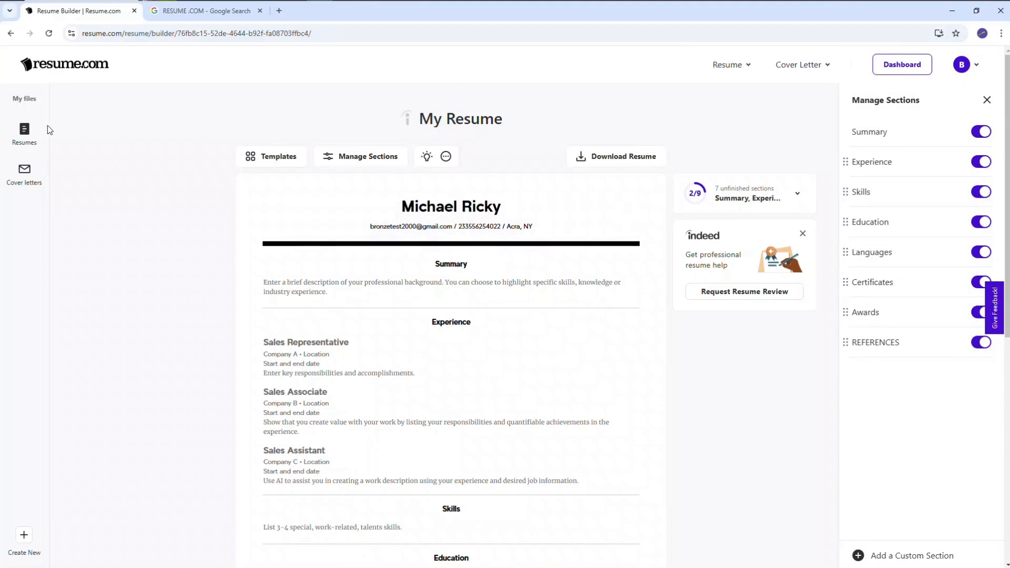
click(17, 137)
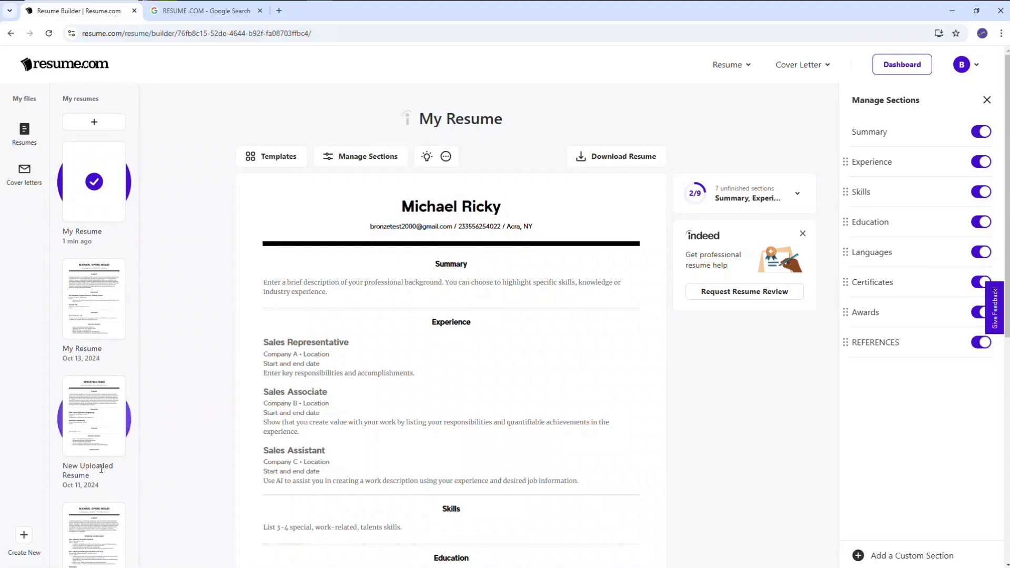
click(93, 318)
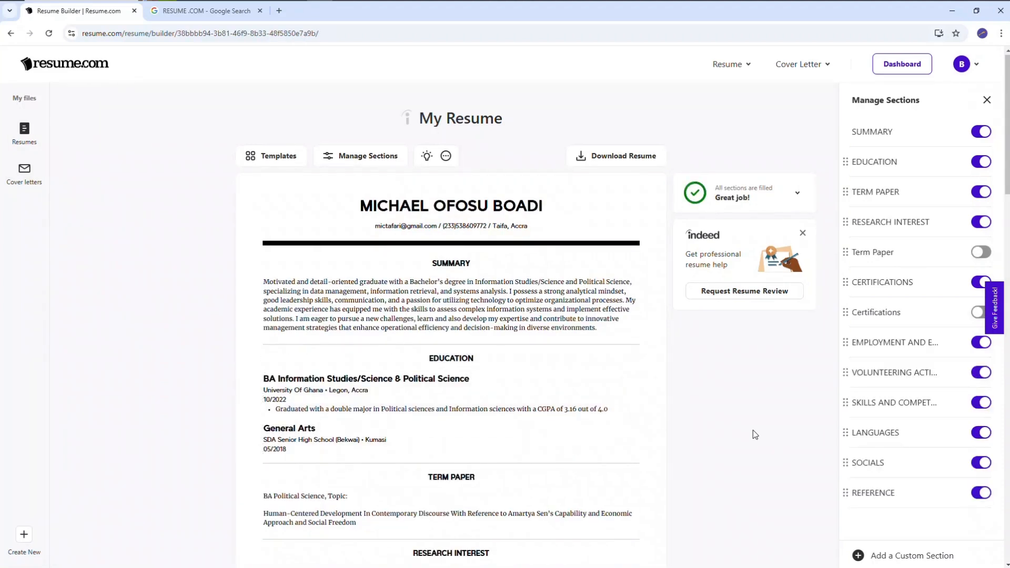
scroll(753, 431, down, 2)
scroll(753, 430, down, 4)
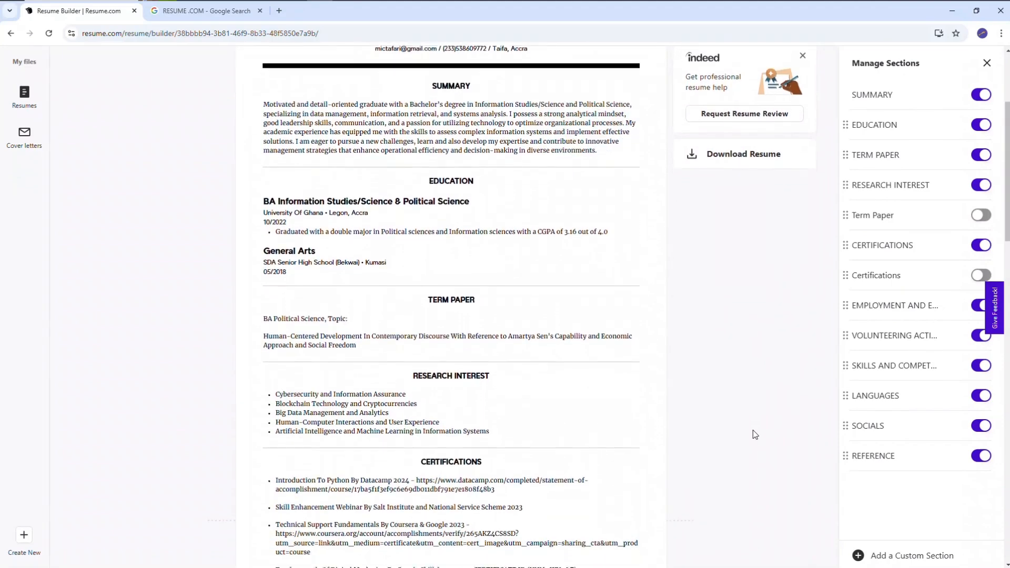
mouse_move(469, 246)
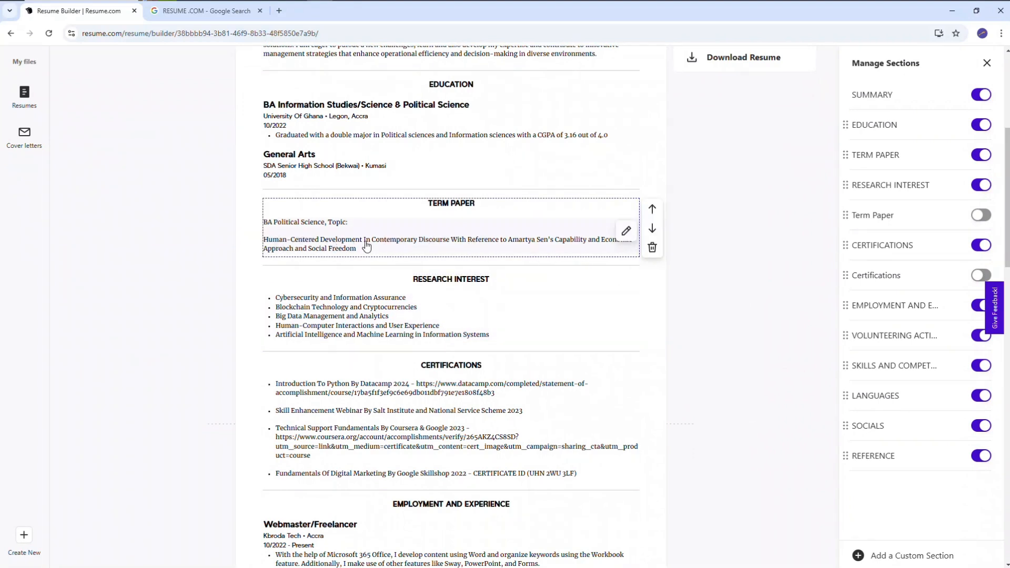
mouse_move(618, 251)
mouse_move(625, 295)
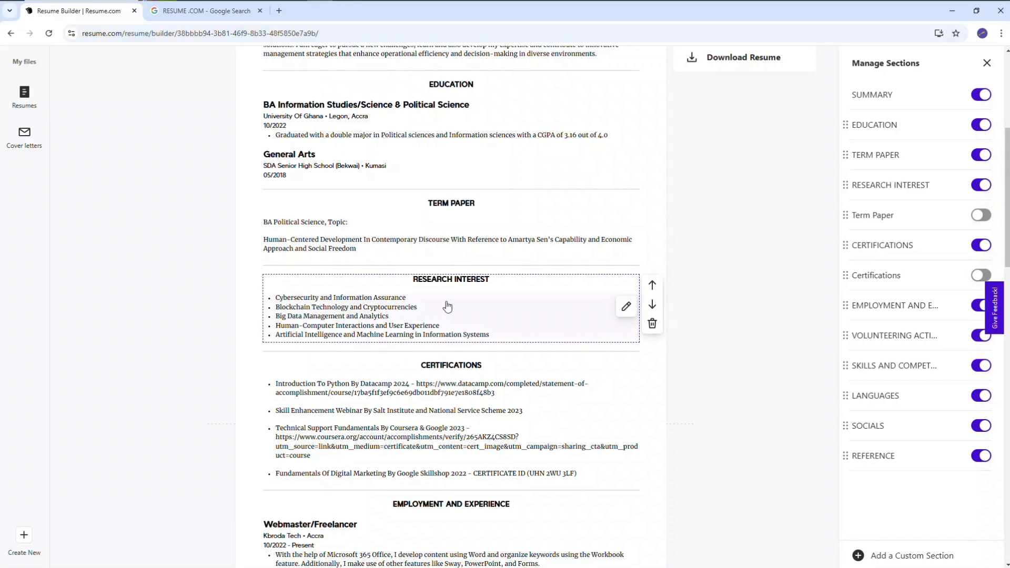
mouse_move(654, 402)
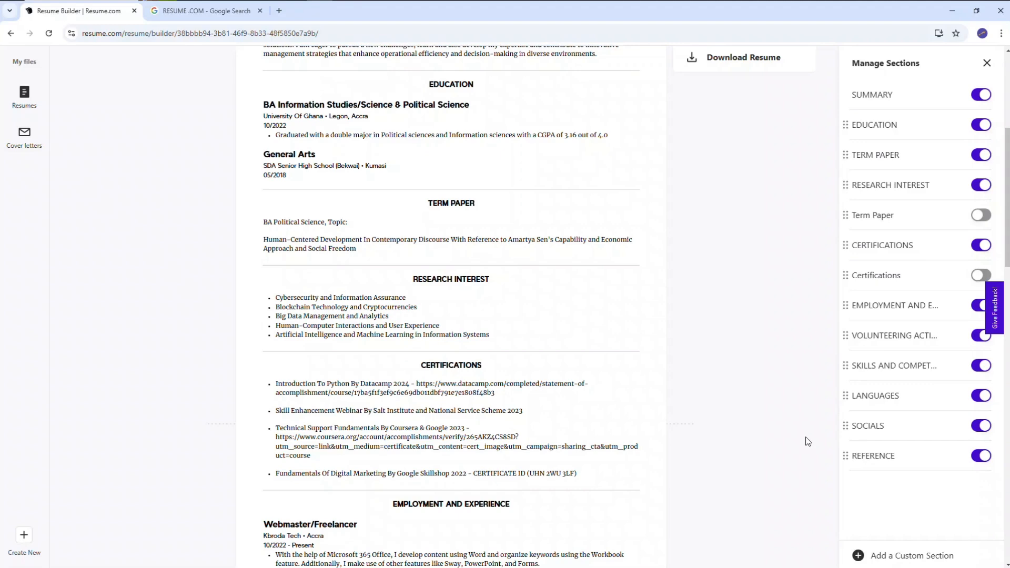
click(913, 547)
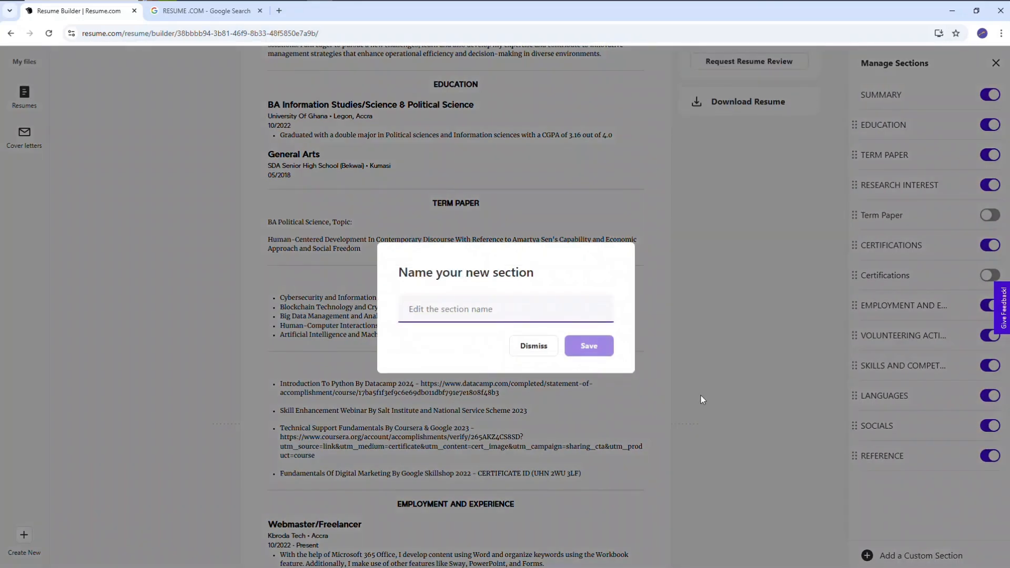
text(awards)
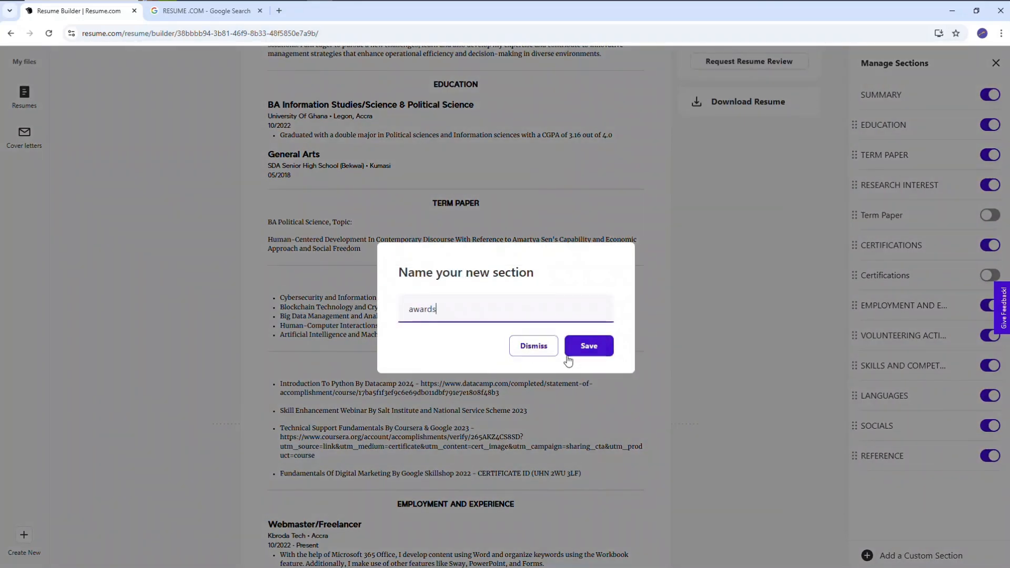
click(532, 346)
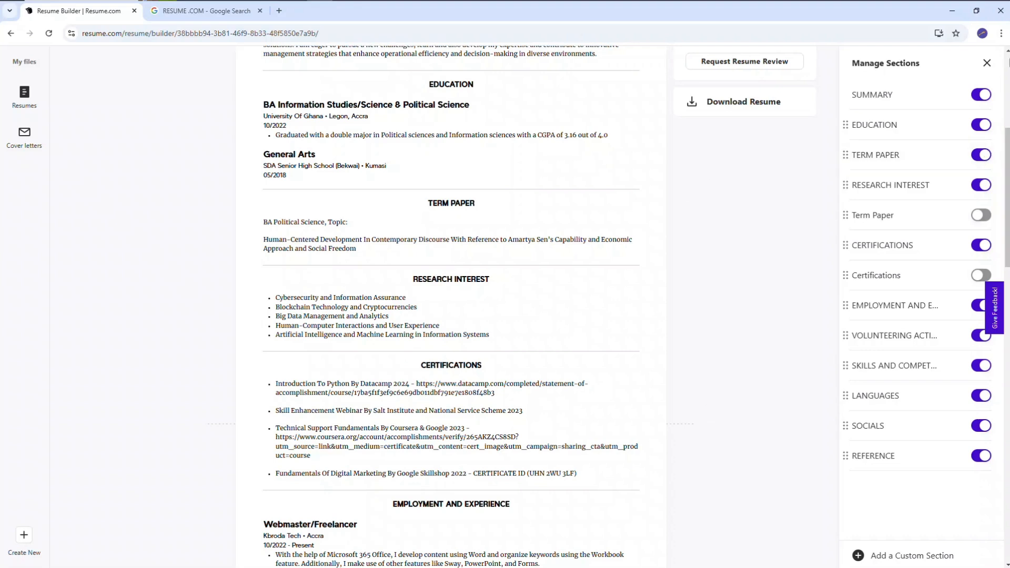
scroll(1008, 60, up, 3)
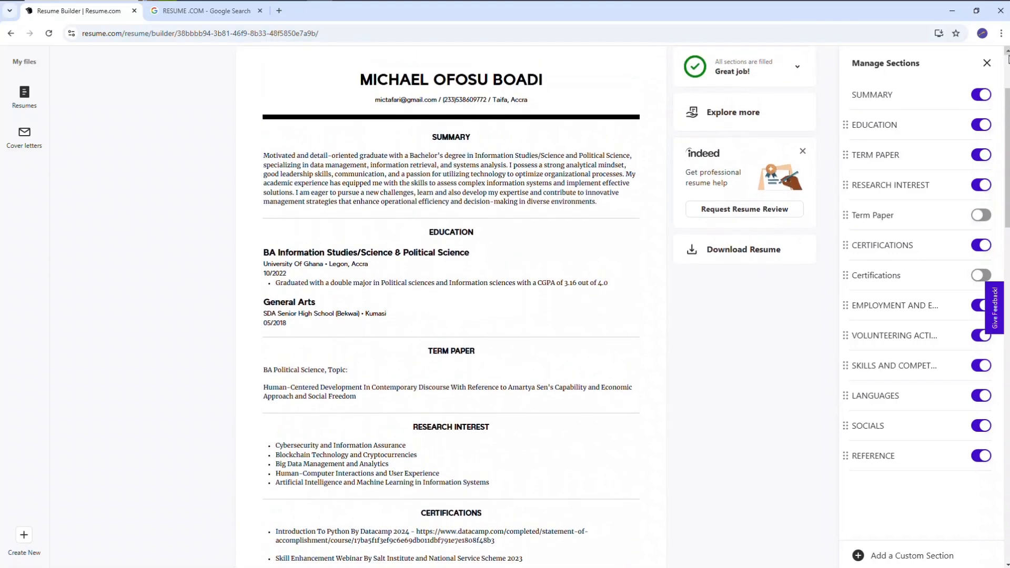
Open poe.com in a new browser tab and look through the official AI bots on its Explore page
click(219, 15)
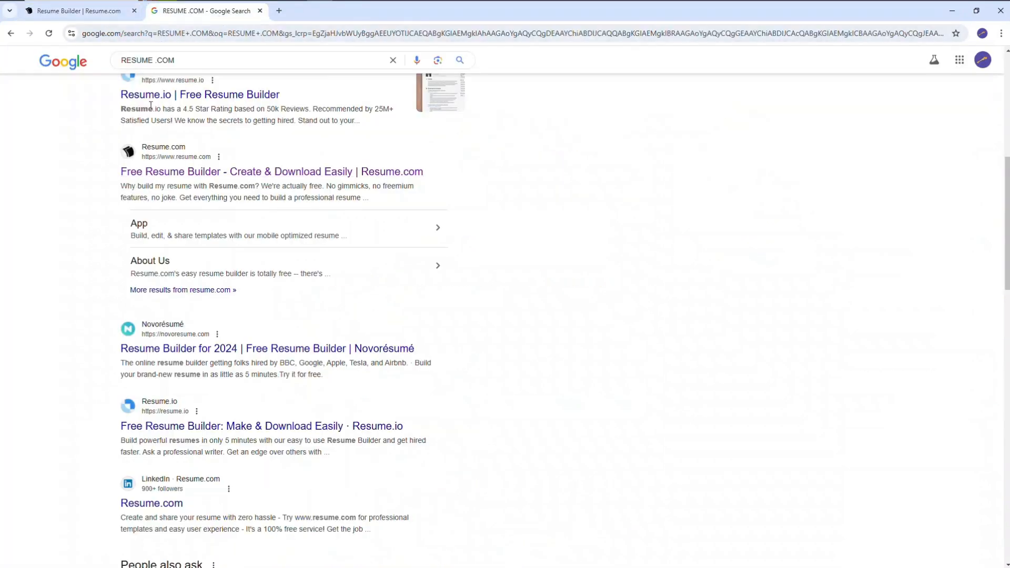
click(96, 15)
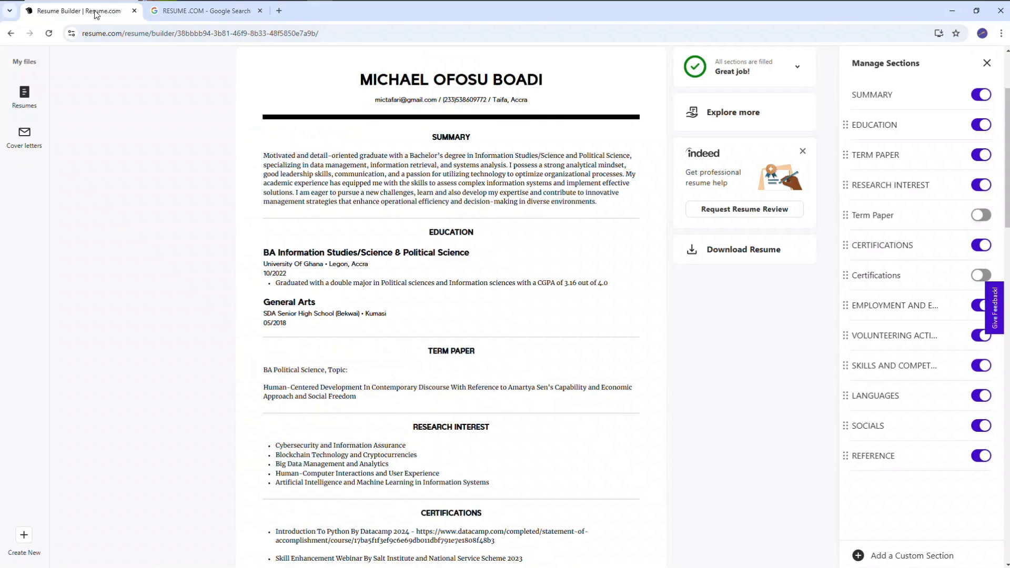
click(279, 12)
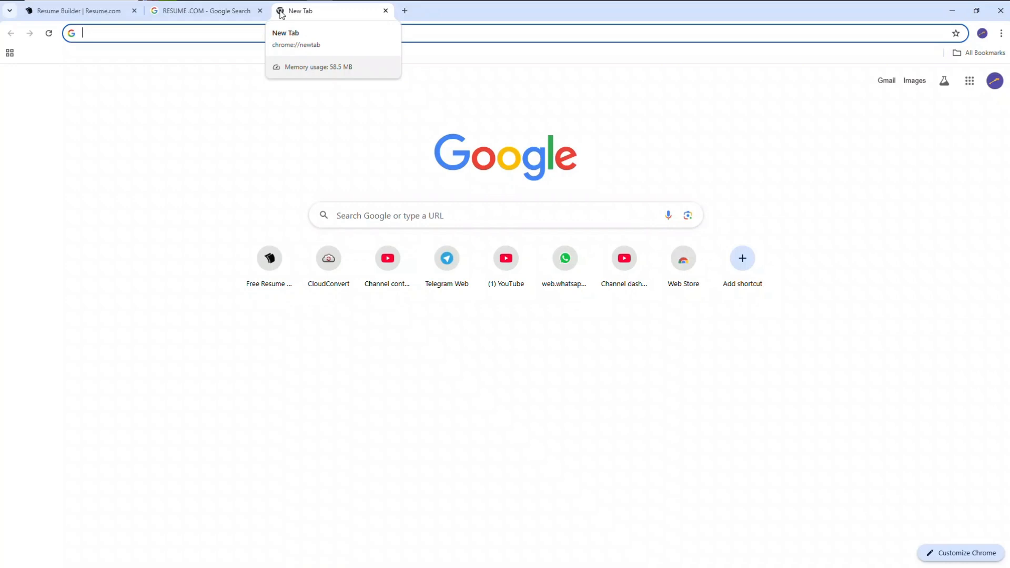
text(poe)
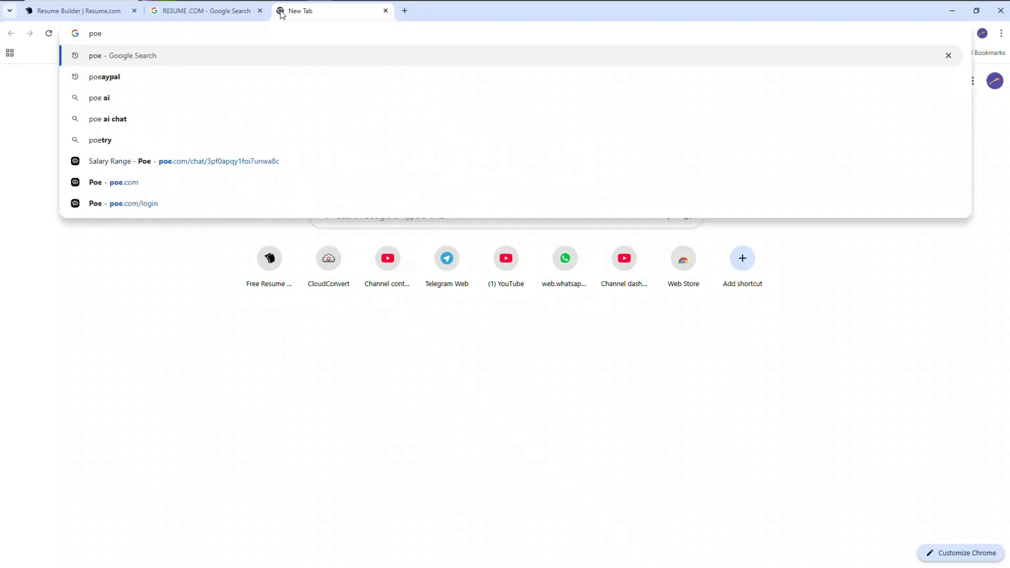
click(273, 189)
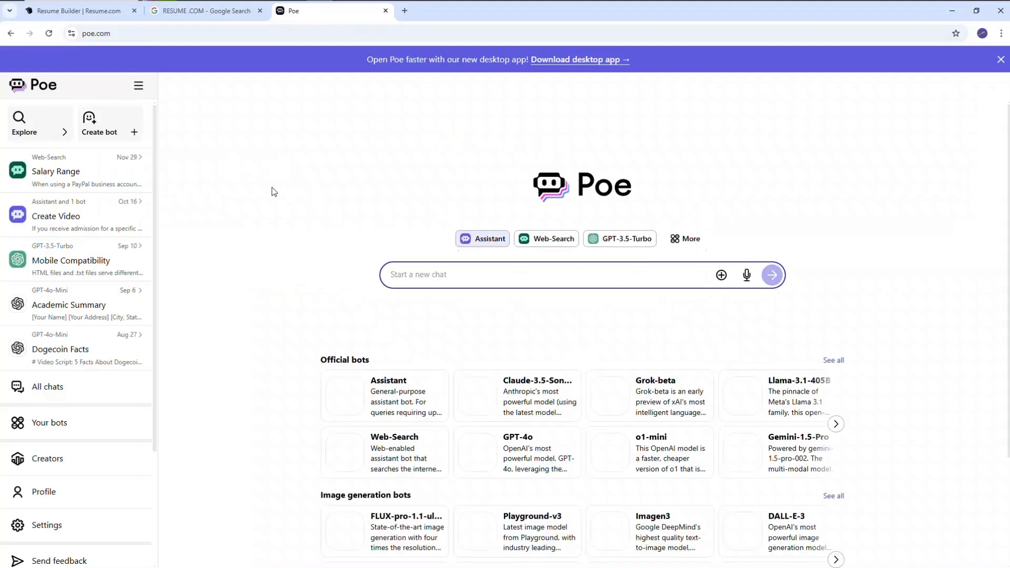
click(52, 127)
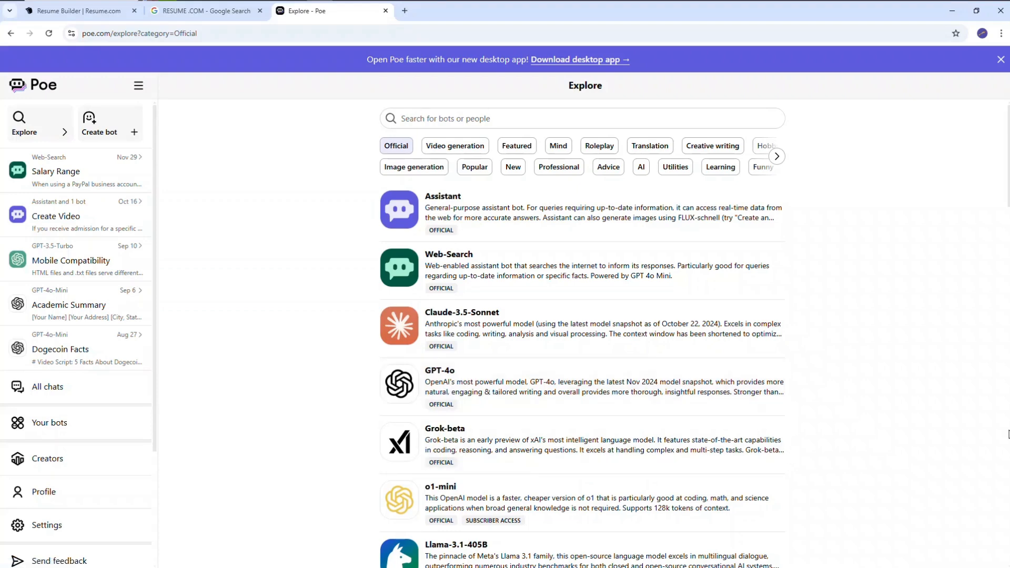
scroll(1007, 434, down, 8)
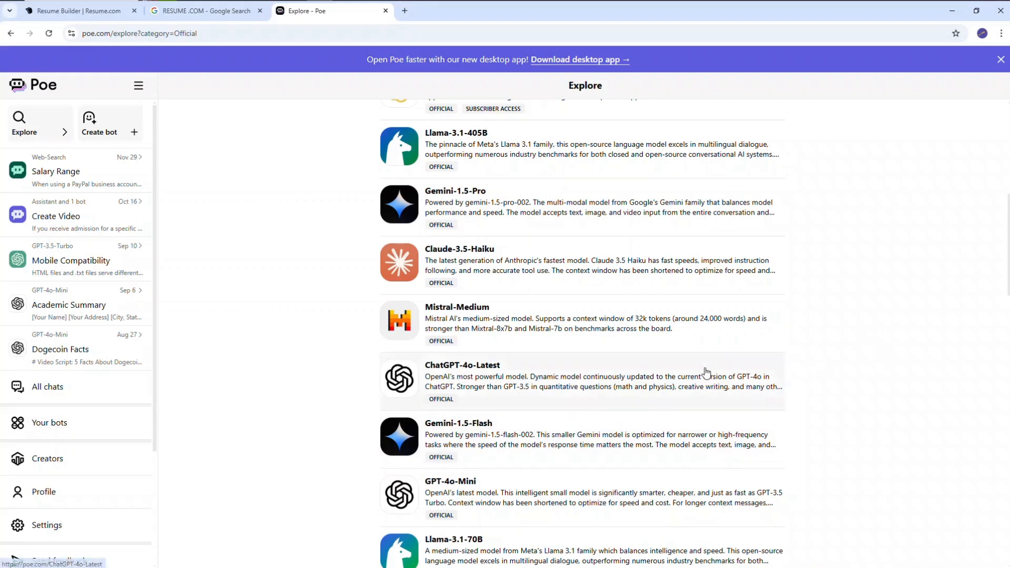
scroll(638, 137, up, 8)
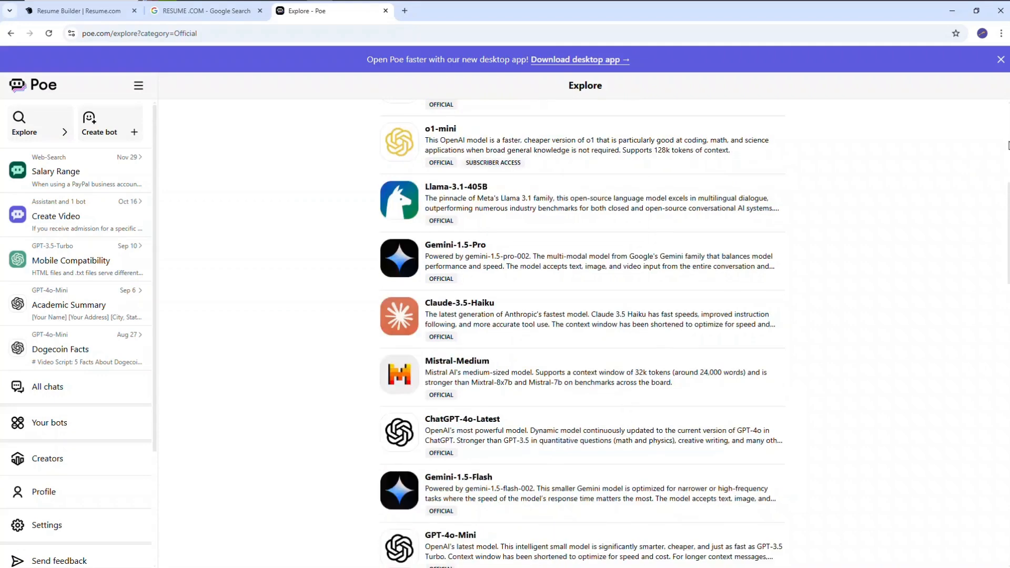
Switch back to the resume builder, copy the full summary text of the completed resume, and save the summary
click(137, 16)
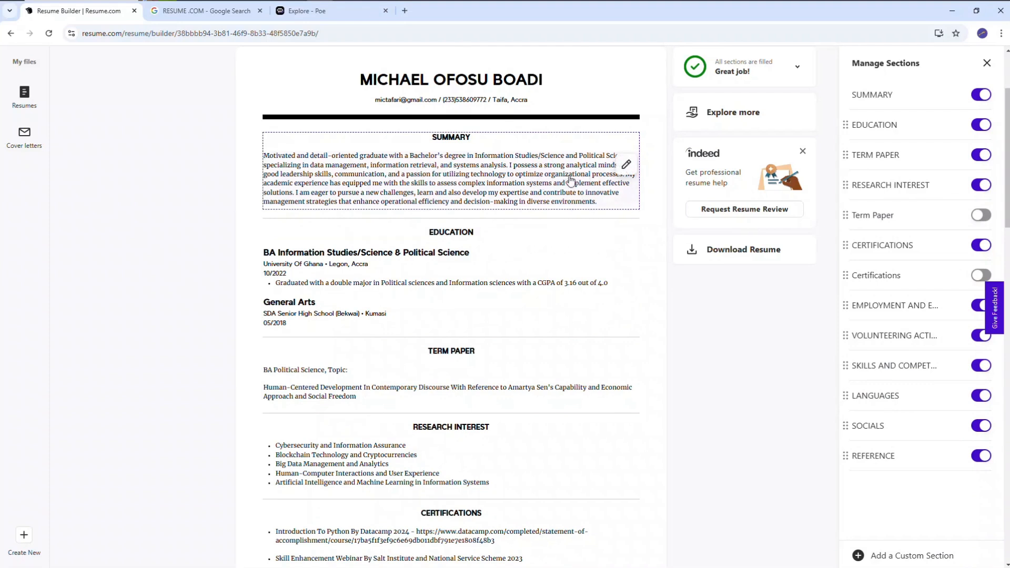
click(626, 164)
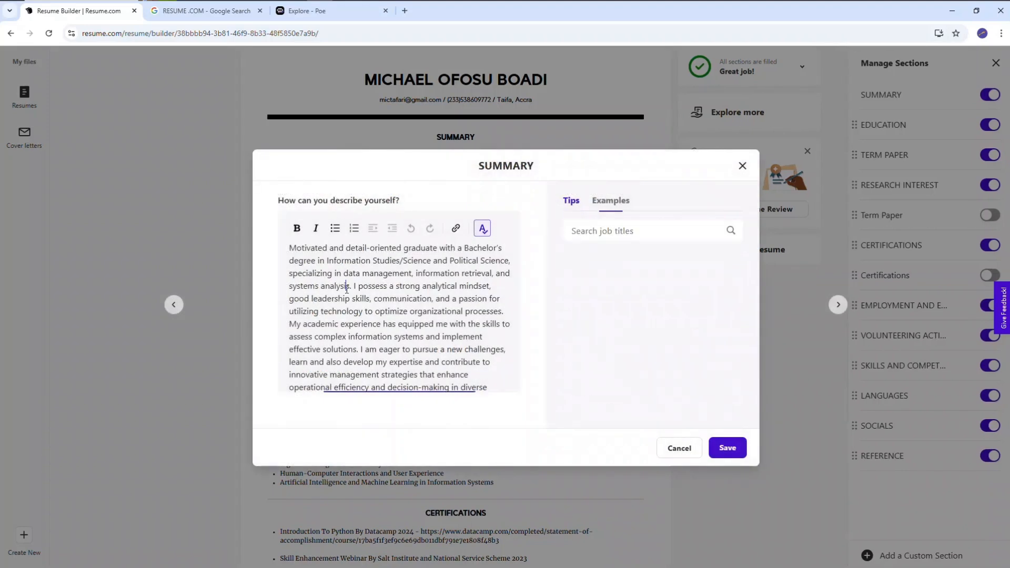
key(ctrl+a)
key(ctrl+c)
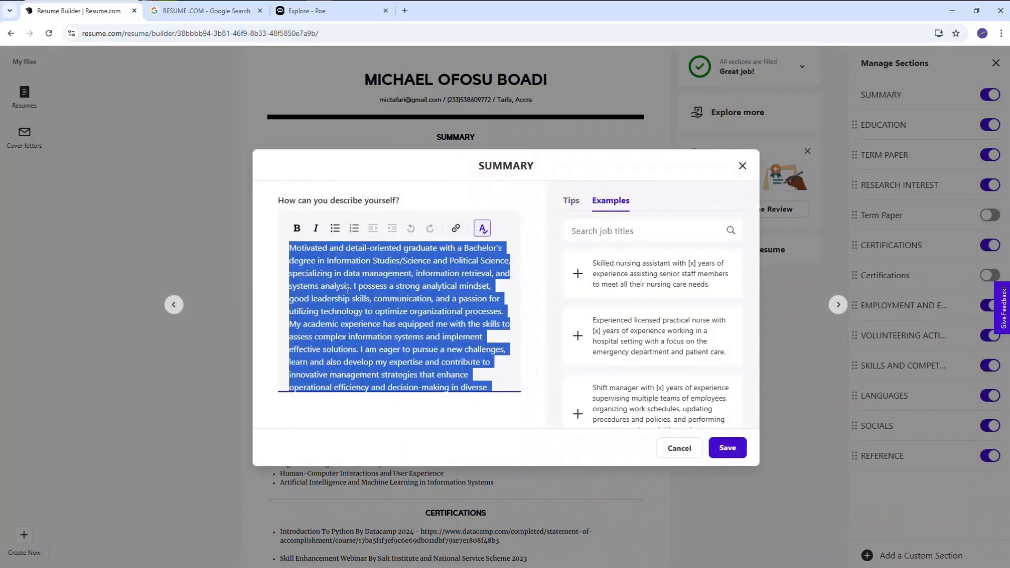
click(735, 441)
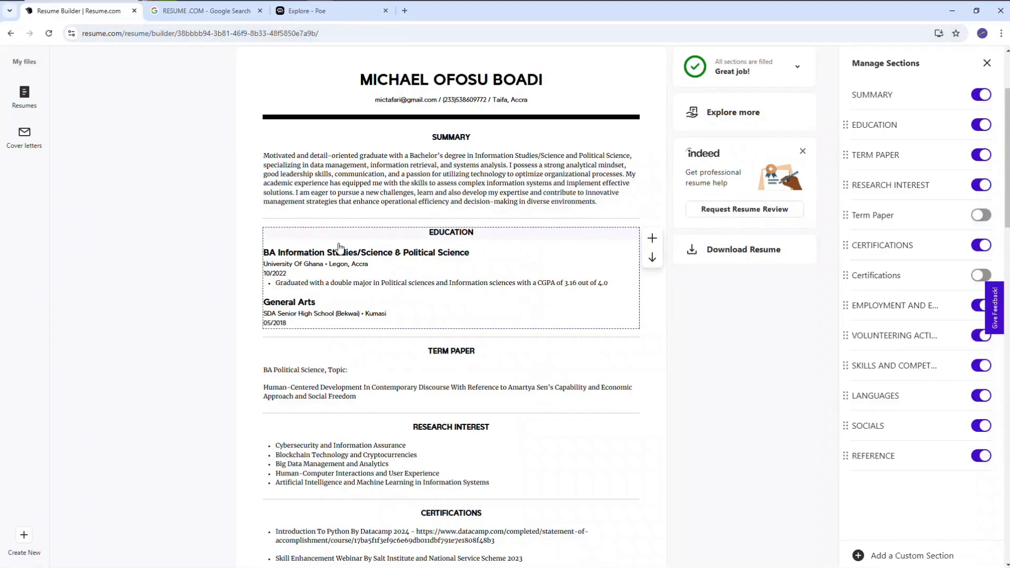
Switch from the completed resume back to the new, mostly unfilled resume in the saved resumes list
drag(338, 245, 194, 165)
click(114, 129)
drag(116, 133, 30, 98)
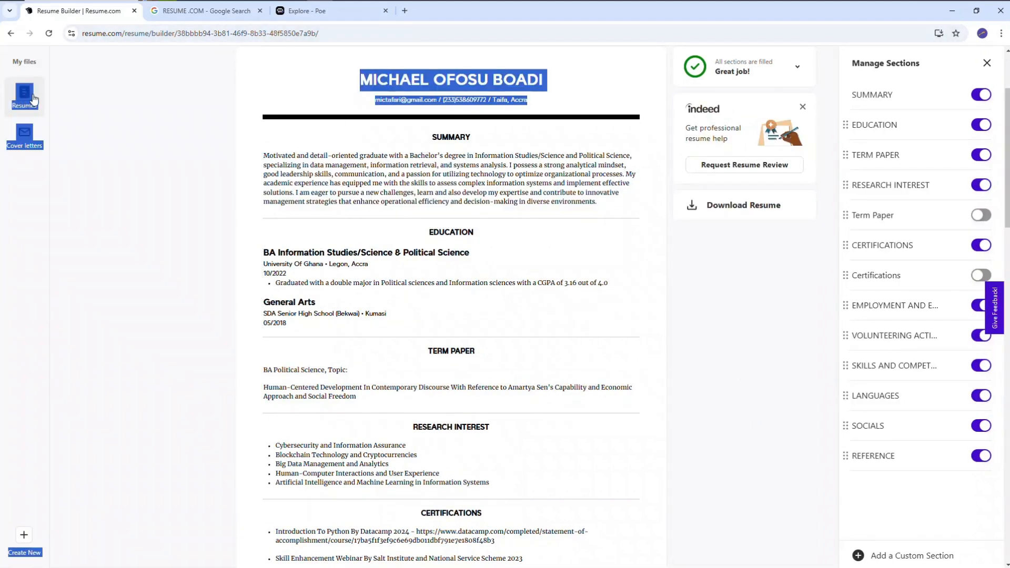
click(179, 152)
click(31, 98)
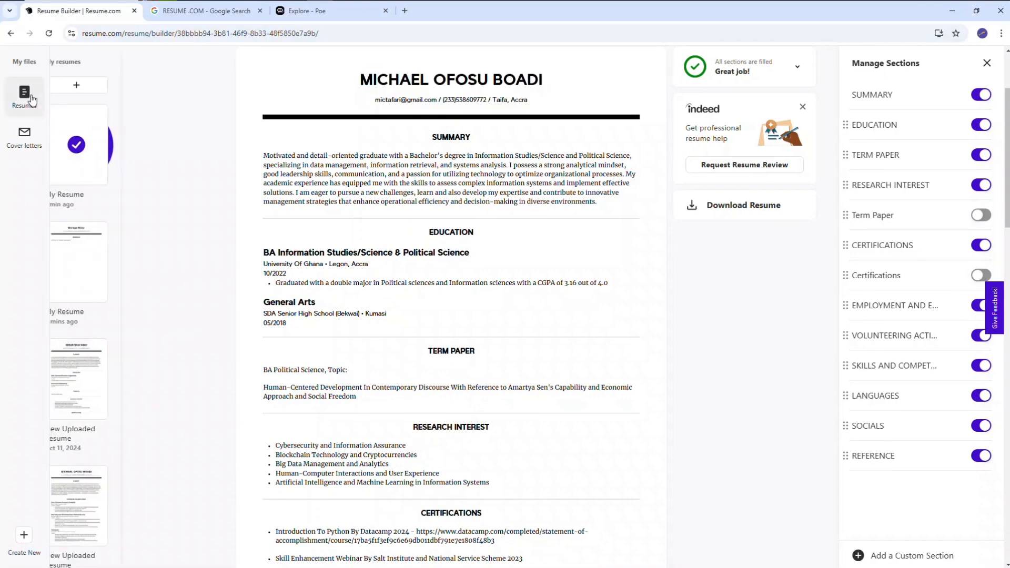
click(95, 247)
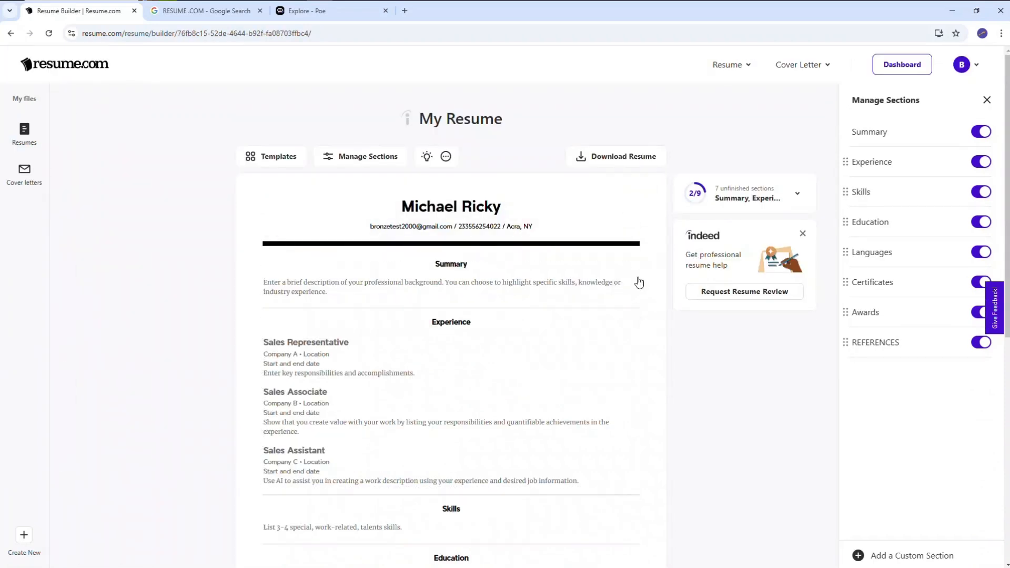
Fill the new resume's Summary section with the copied summary text and save it
click(627, 290)
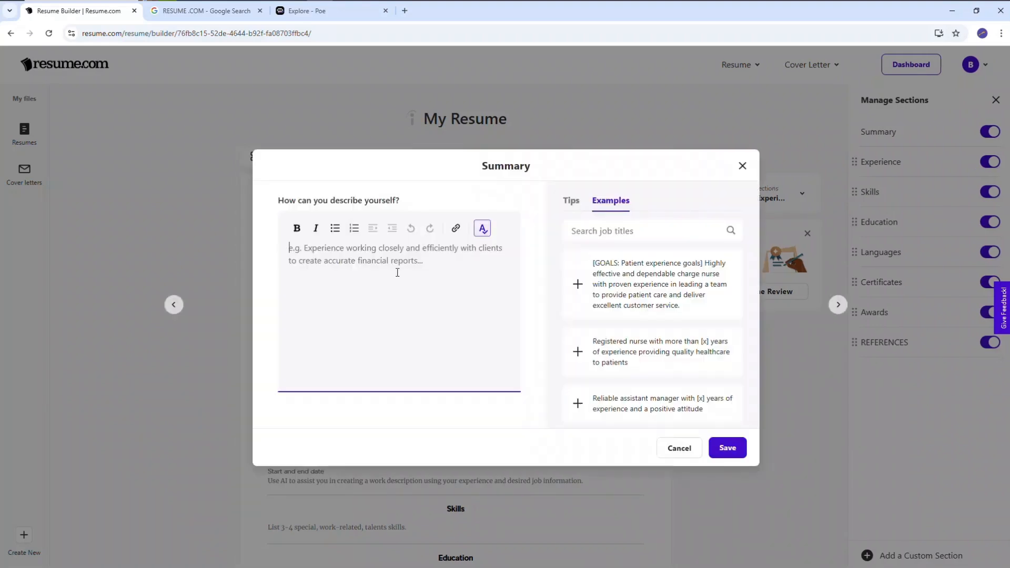
key(ctrl+v)
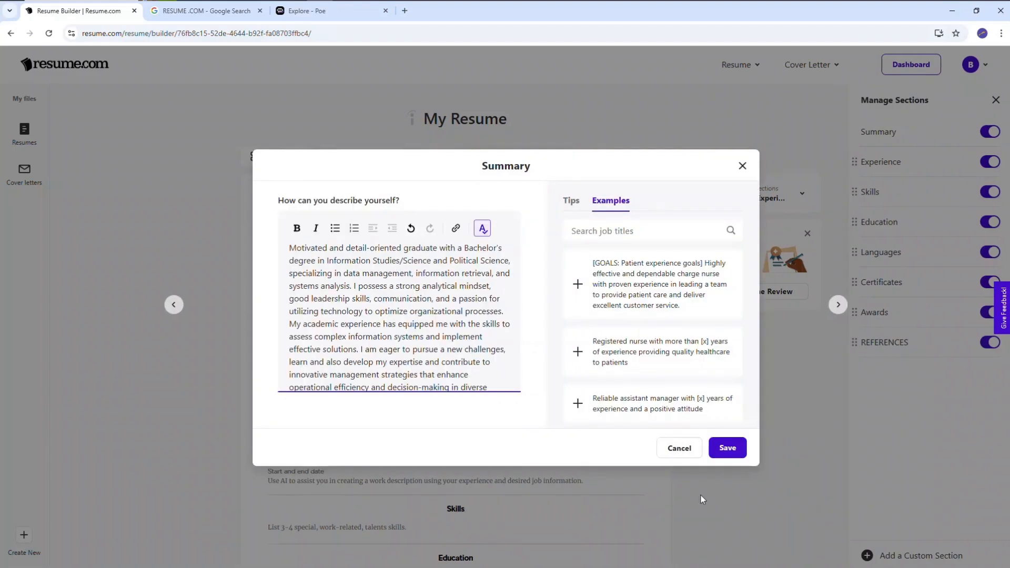
click(733, 452)
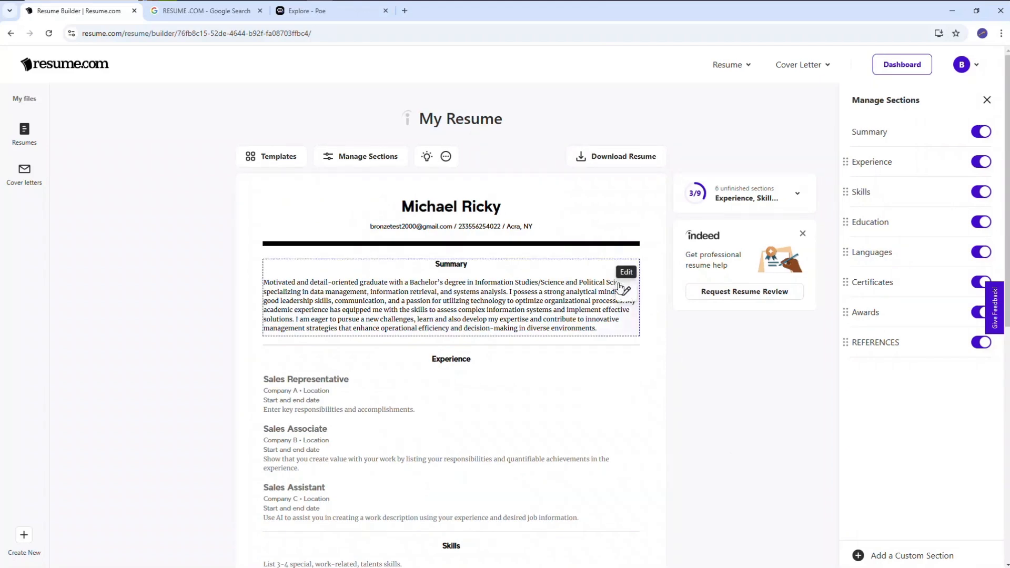
Reopen the Summary section to review its text and suggested examples, and close it without saving
click(626, 292)
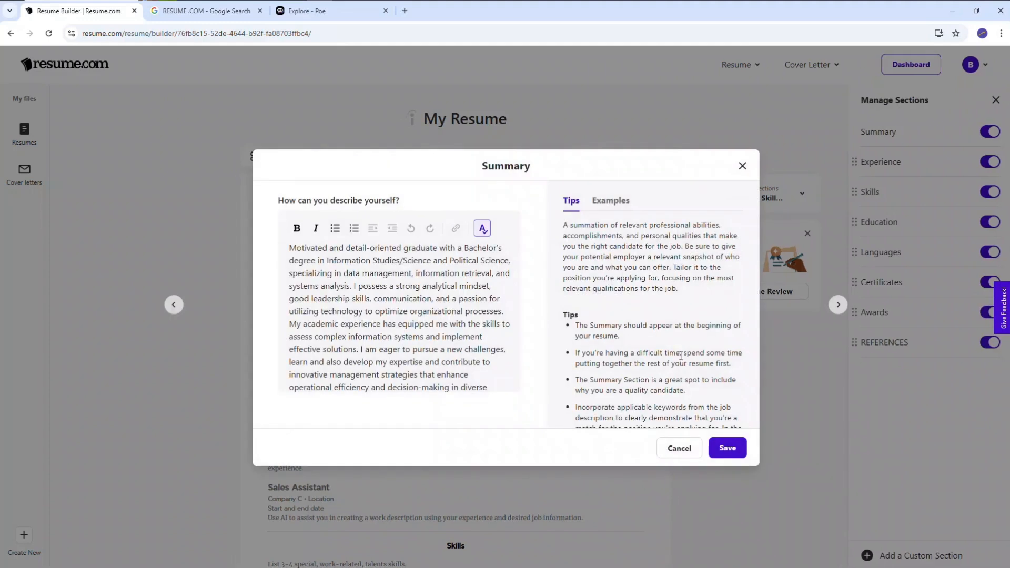
click(484, 357)
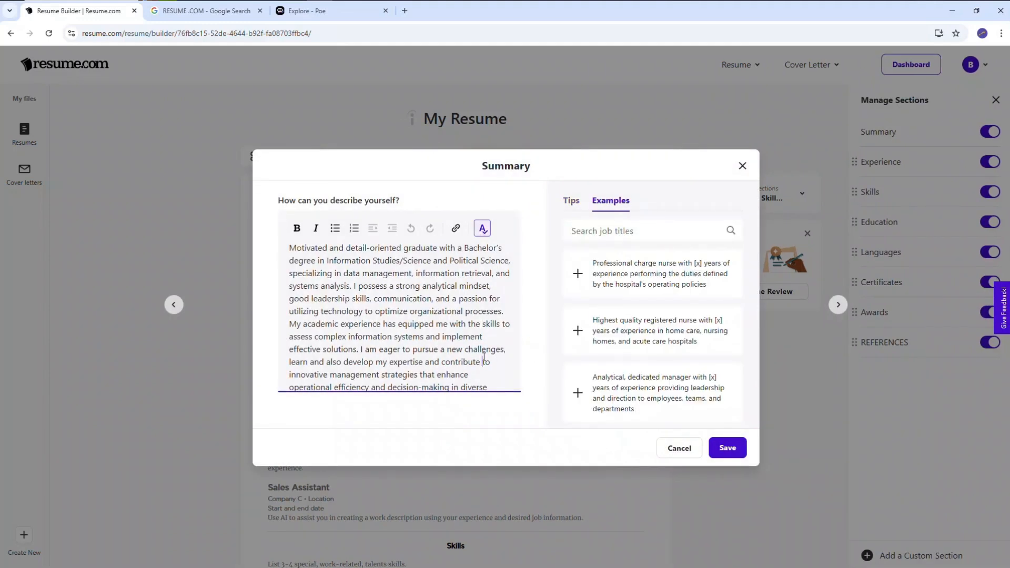
click(676, 451)
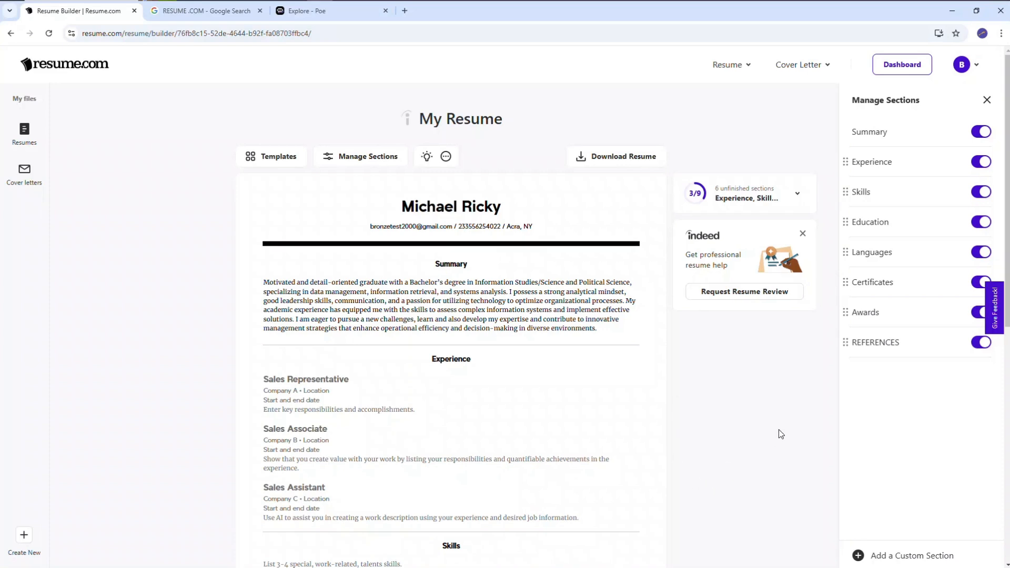
Open the completed resume again and examine its University Of Ghana education entry and TERM PAPER section
scroll(779, 430, down, 1)
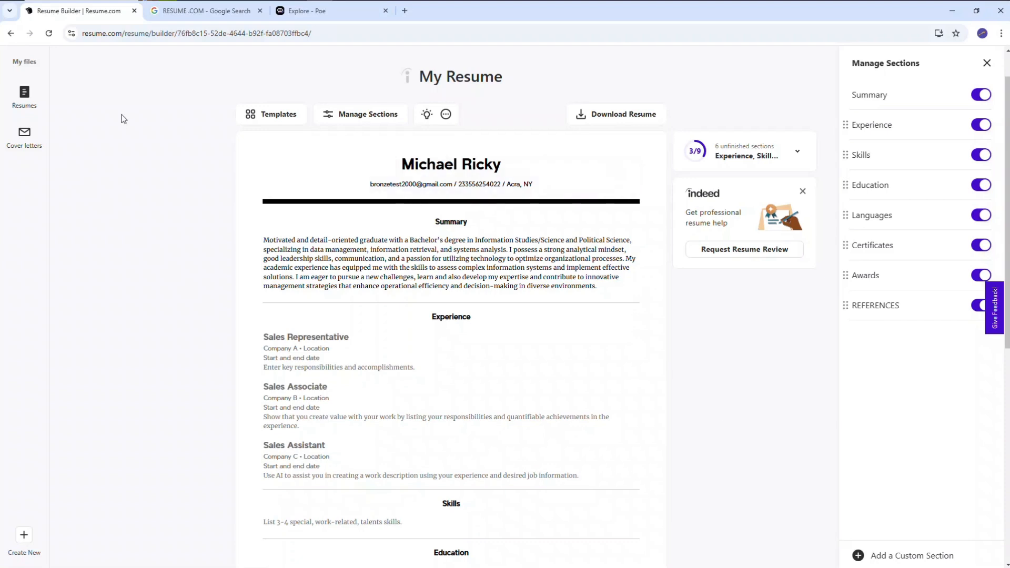
click(22, 103)
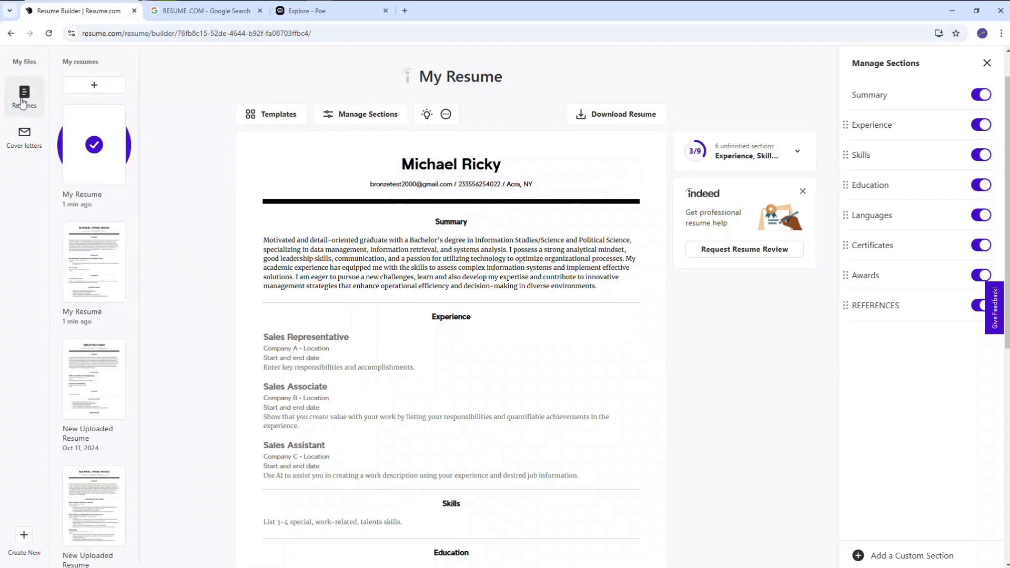
click(104, 264)
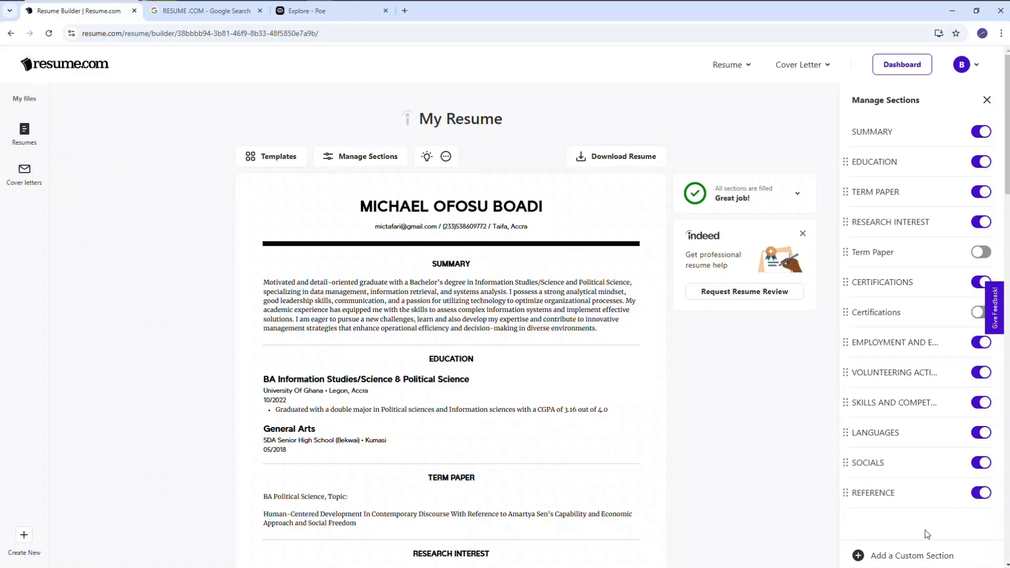
scroll(505, 309, down, 2)
scroll(803, 101, down, 4)
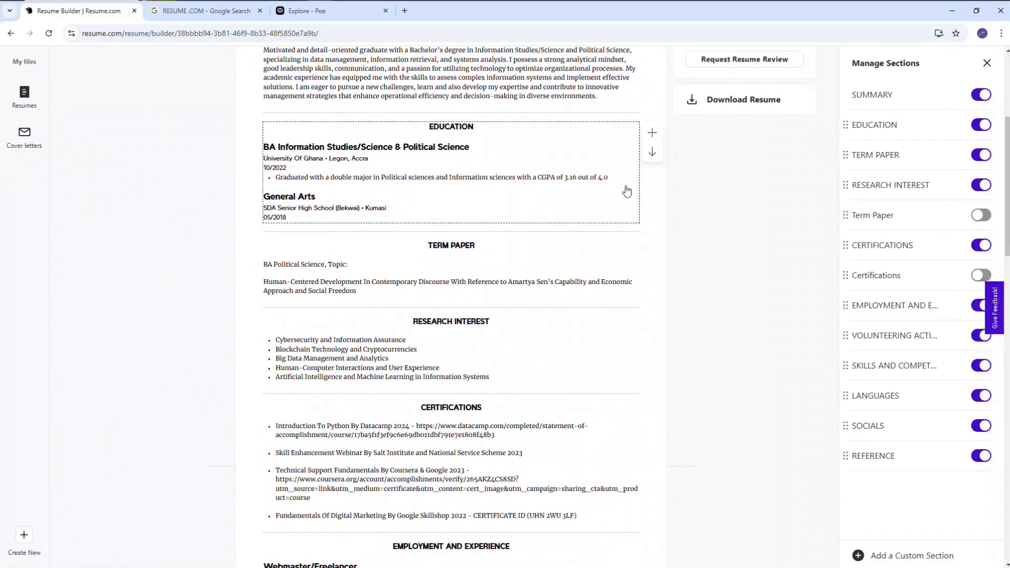
mouse_move(628, 155)
click(589, 154)
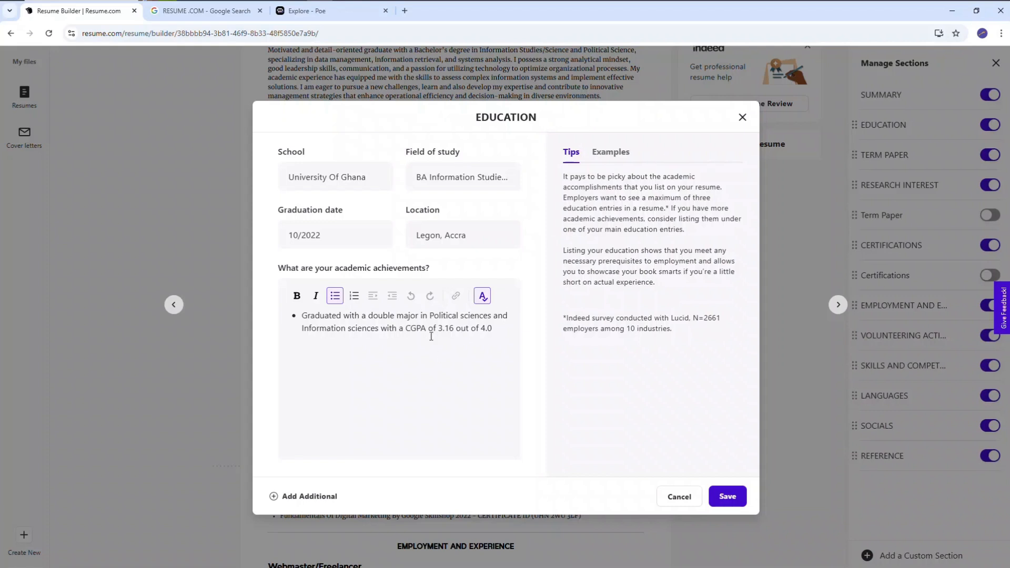
click(742, 117)
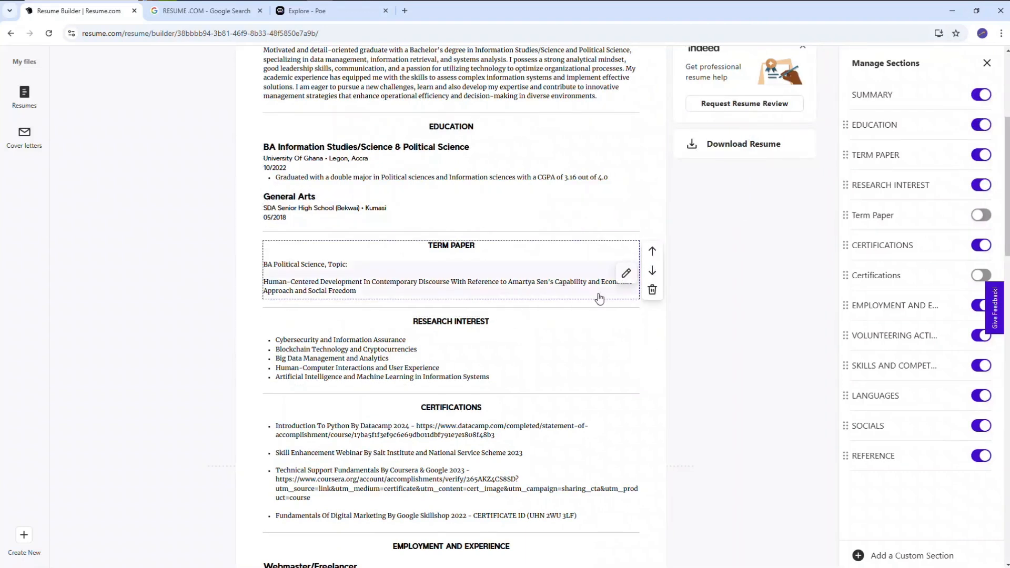
click(627, 274)
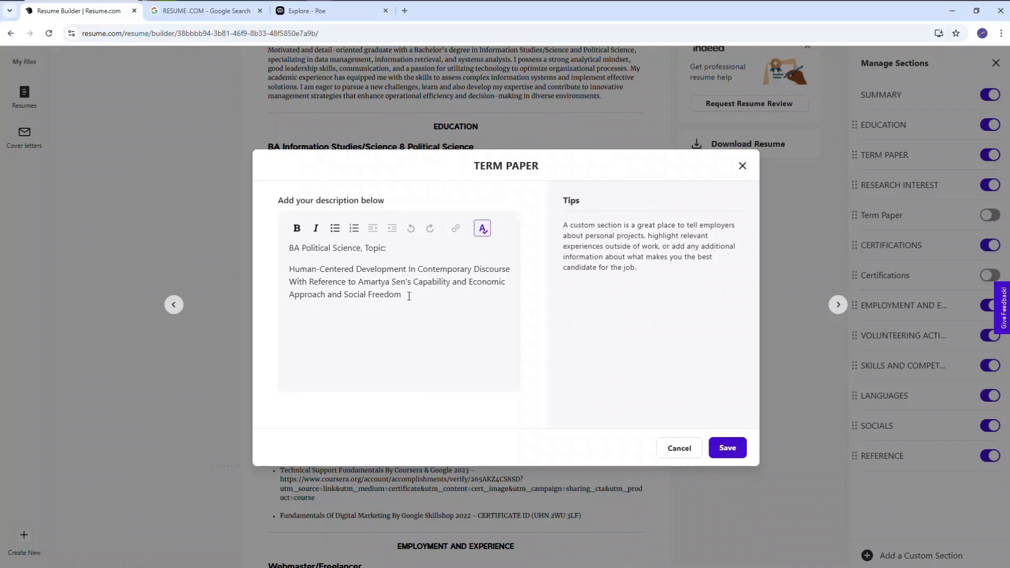
click(742, 166)
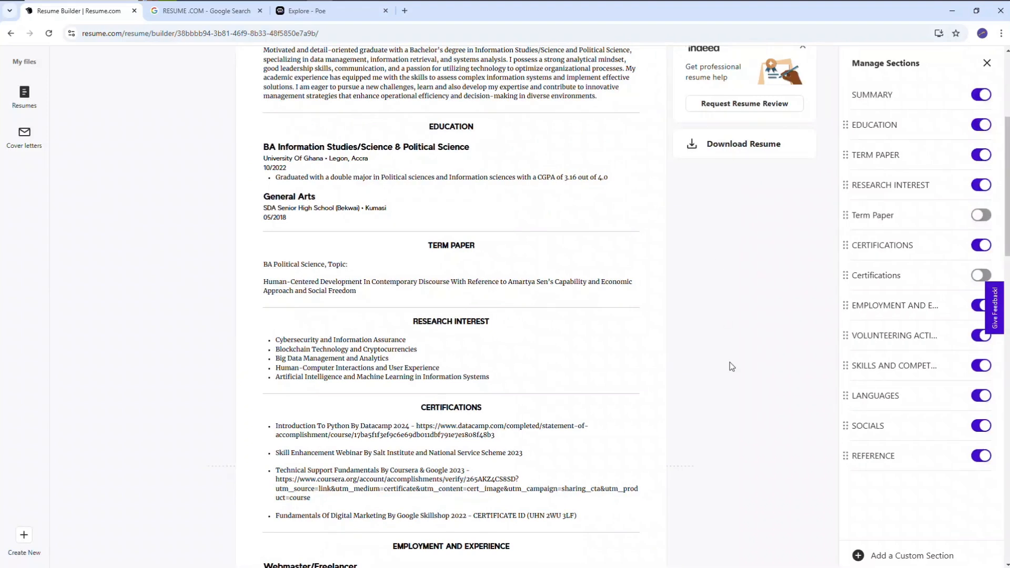
In the RESEARCH INTEREST section, try numbering the first item, restore its bullet formatting, and save the section
scroll(773, 438, down, 1)
scroll(771, 437, down, 1)
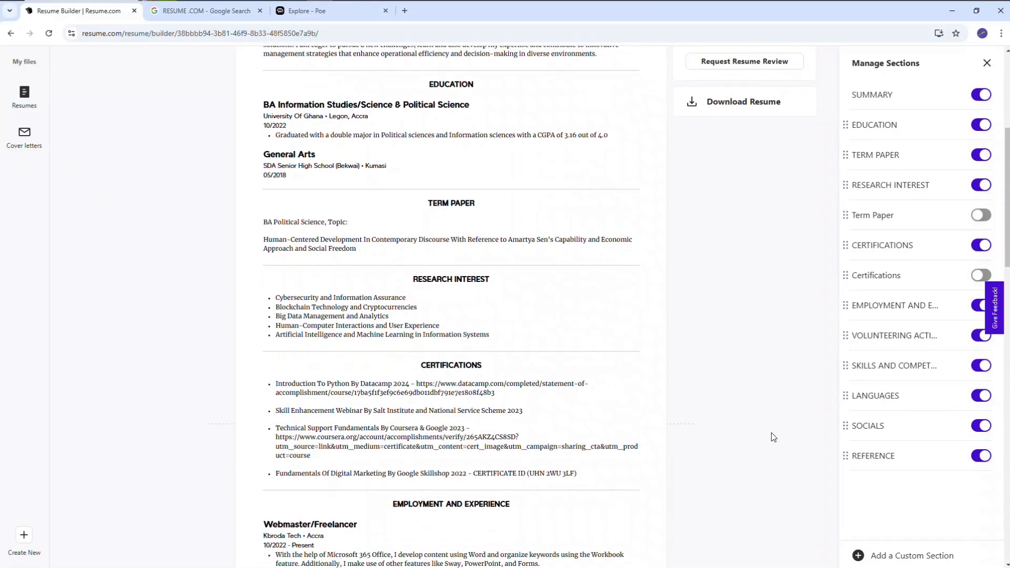
mouse_move(494, 314)
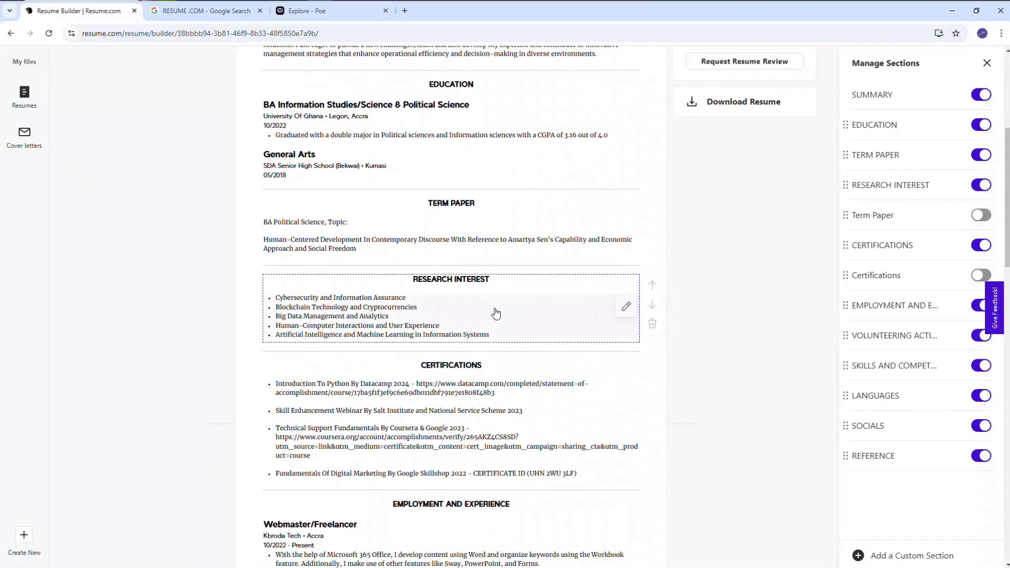
click(626, 307)
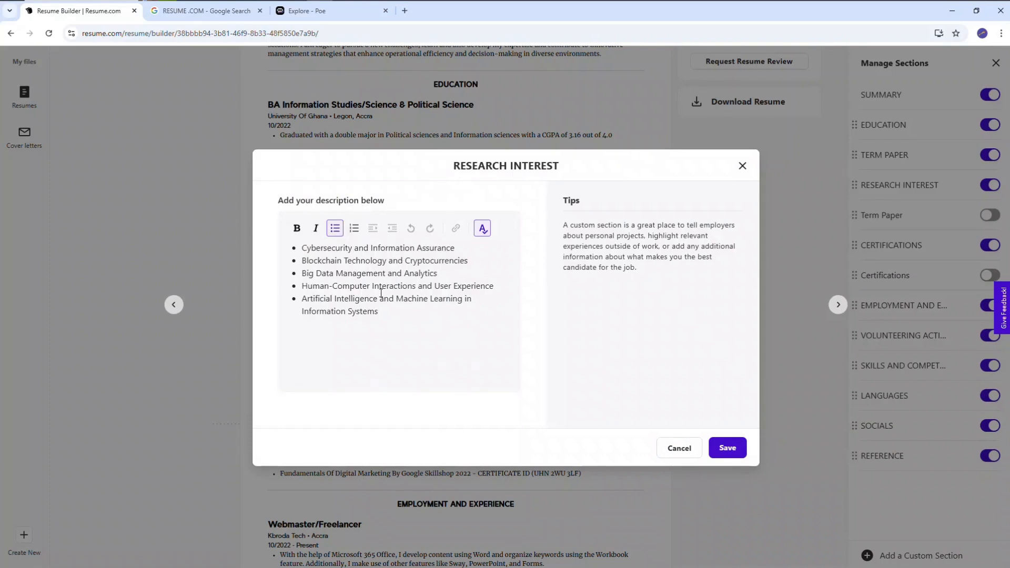
click(354, 229)
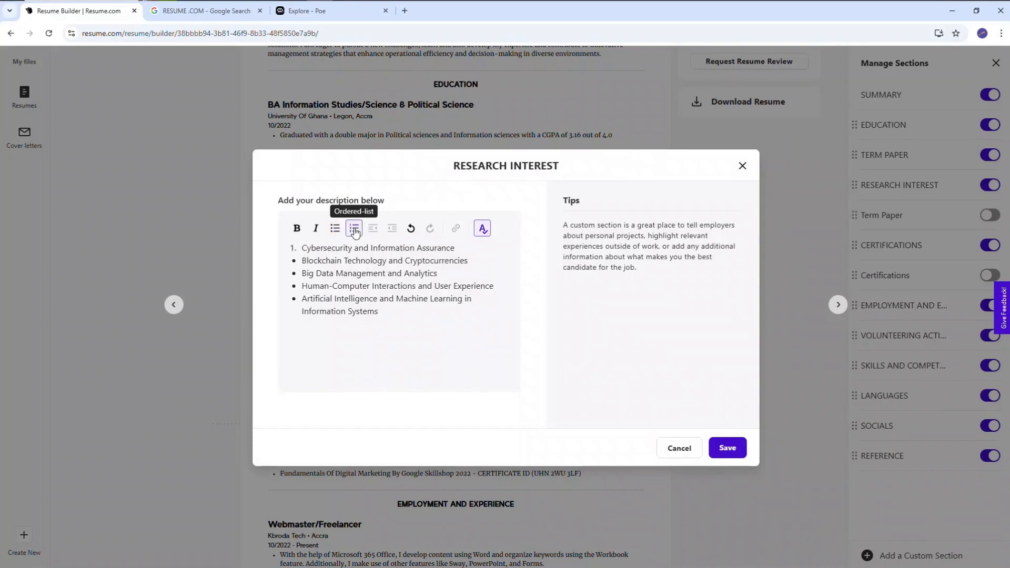
click(335, 228)
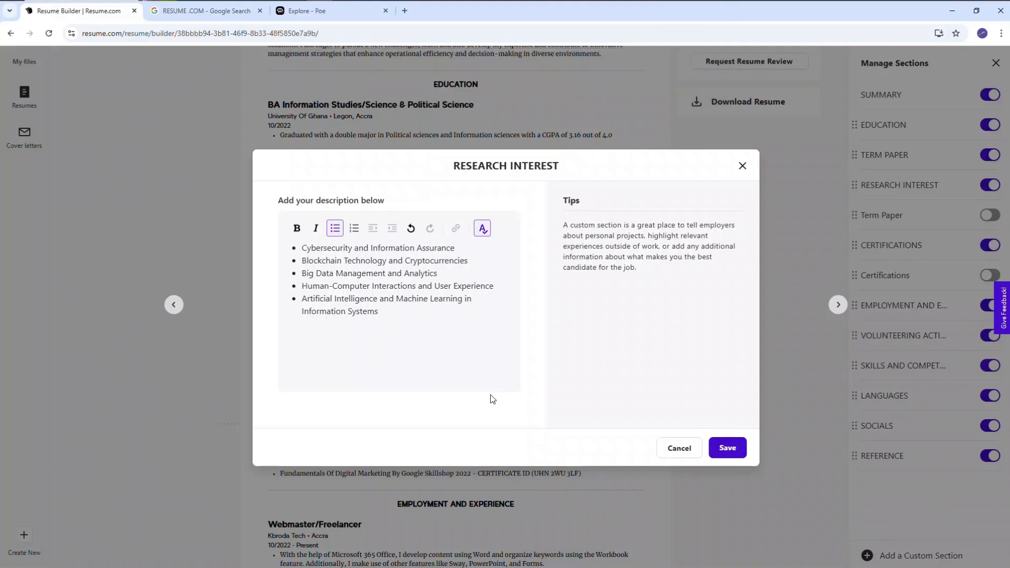
click(727, 447)
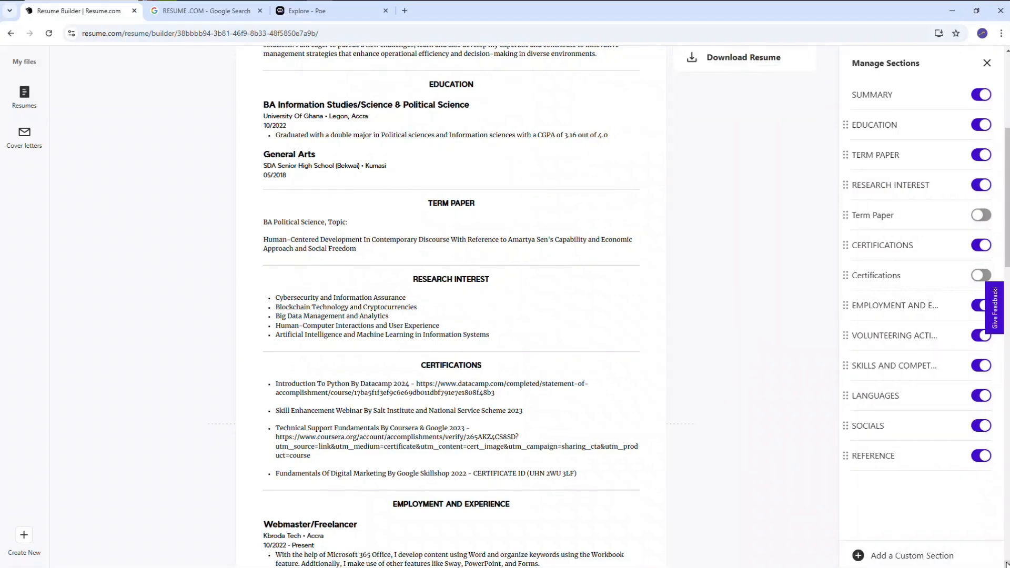
Open the CERTIFICATIONS section, read through all its listed certificates, and save it as is
scroll(990, 562, down, 3)
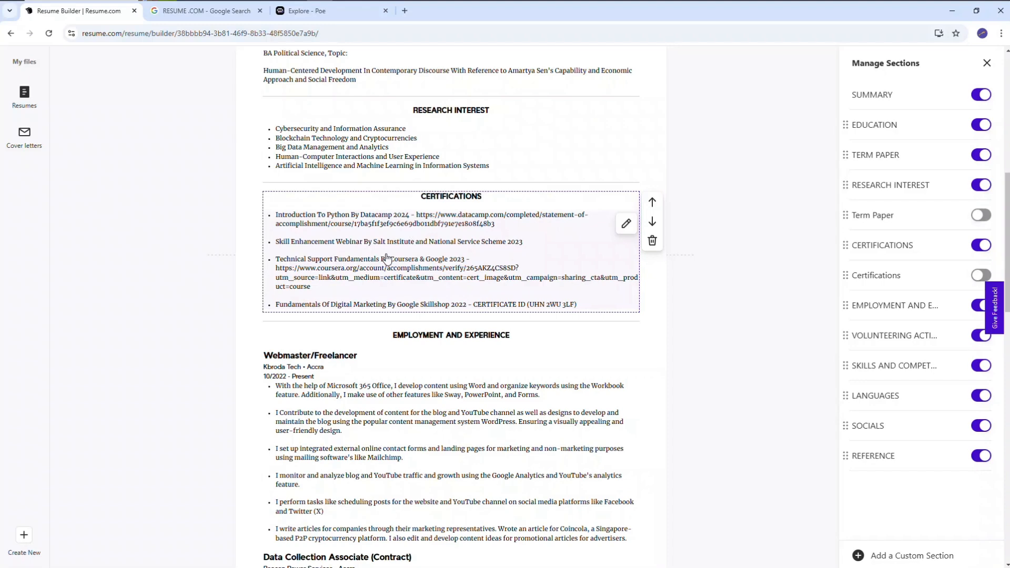
click(626, 224)
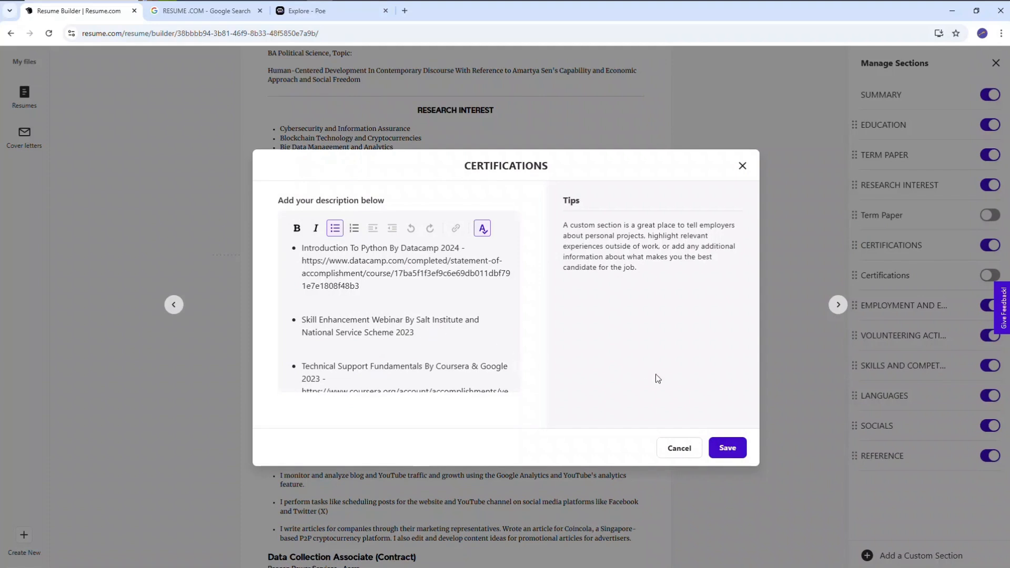
click(401, 352)
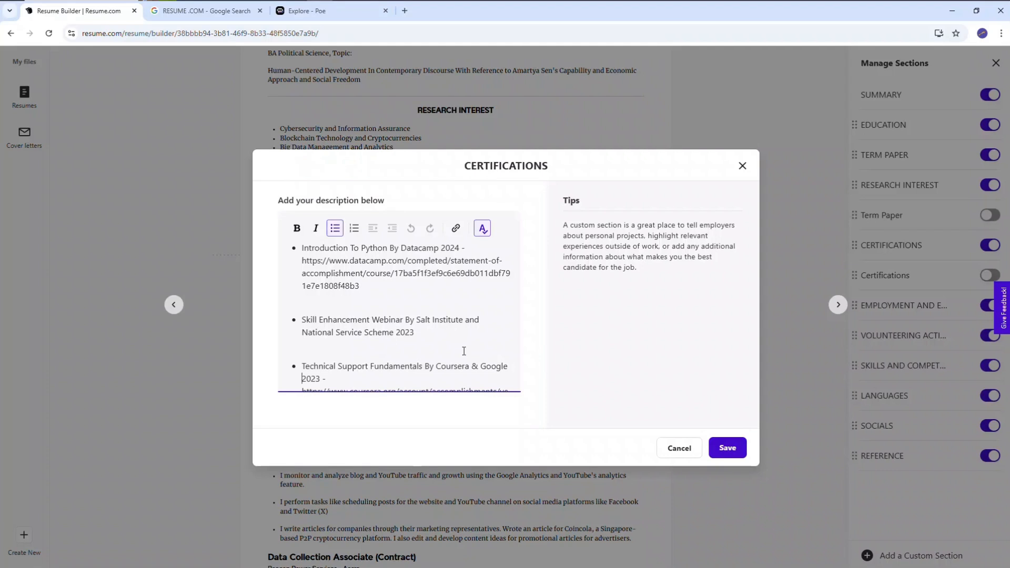
scroll(464, 351, down, 1)
scroll(464, 351, down, 5)
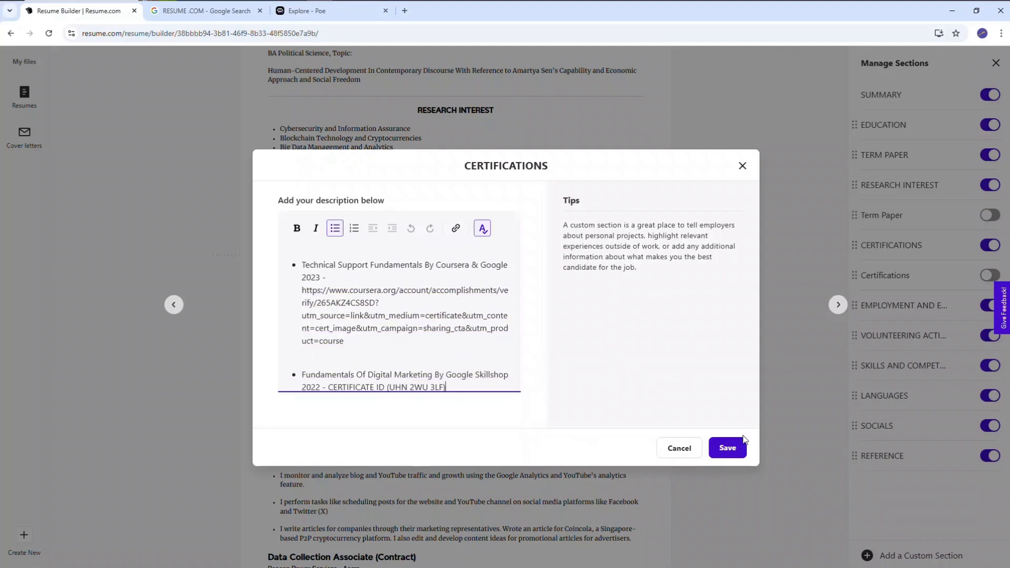
click(731, 446)
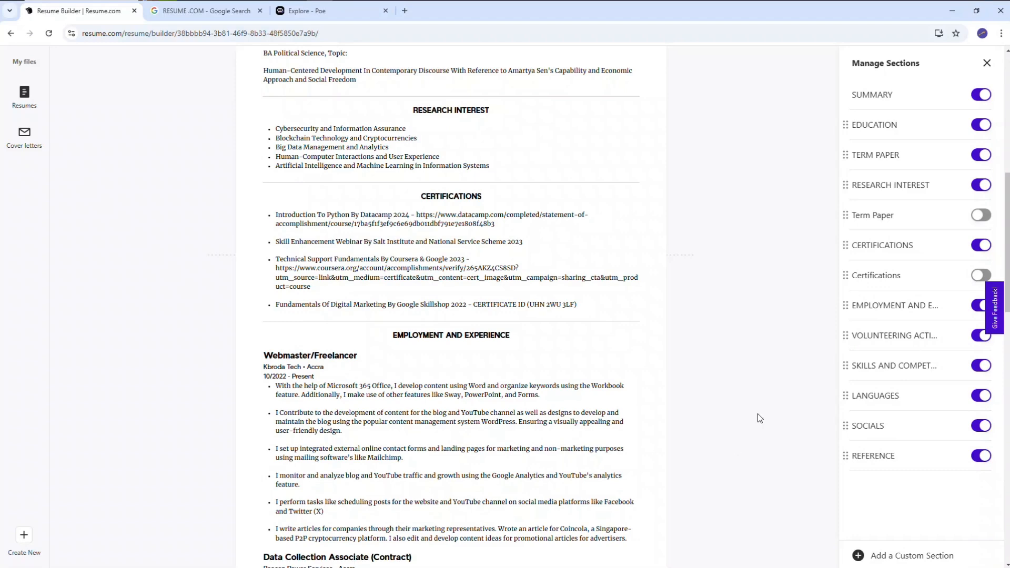
Examine the Webmaster/Freelancer entry under EMPLOYMENT AND EXPERIENCE, cancel its editing, and view the entries below it
scroll(757, 414, down, 2)
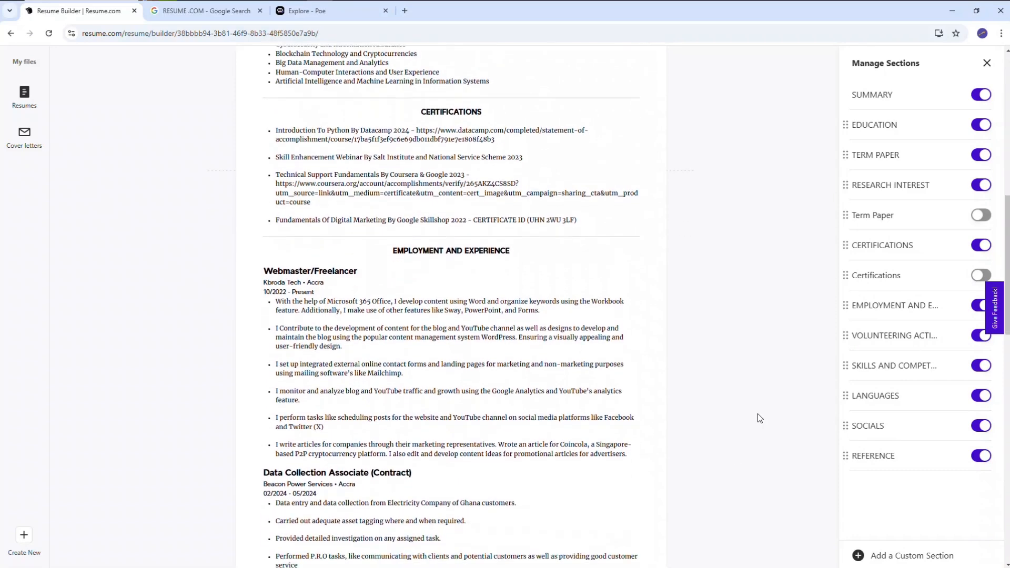
scroll(758, 413, down, 2)
mouse_move(591, 226)
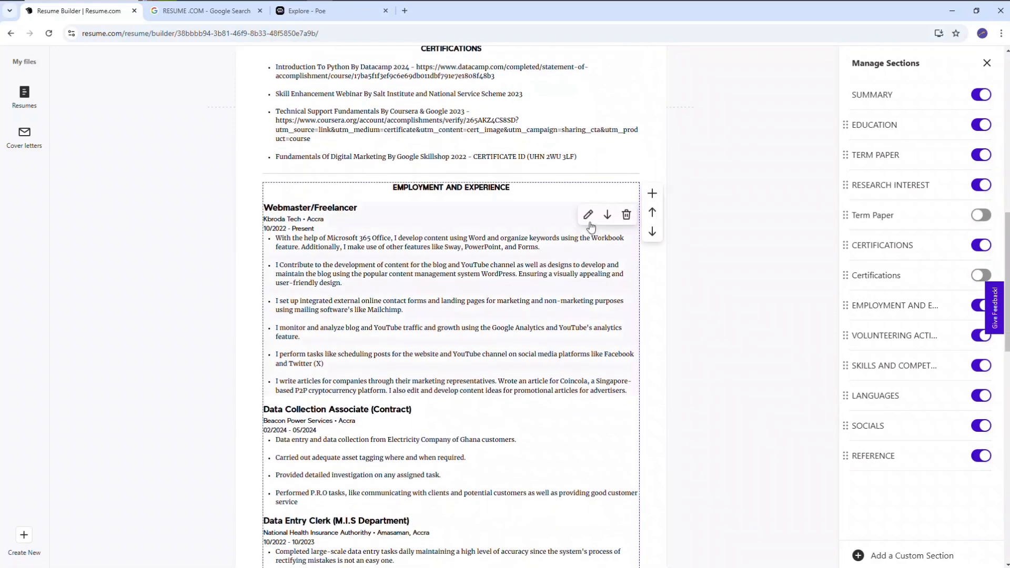
click(588, 215)
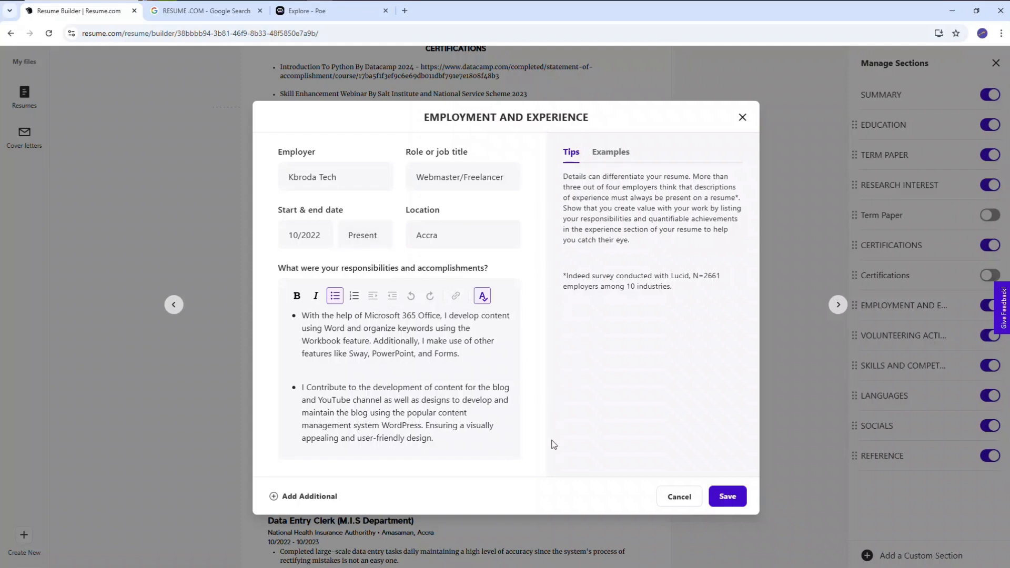
click(434, 422)
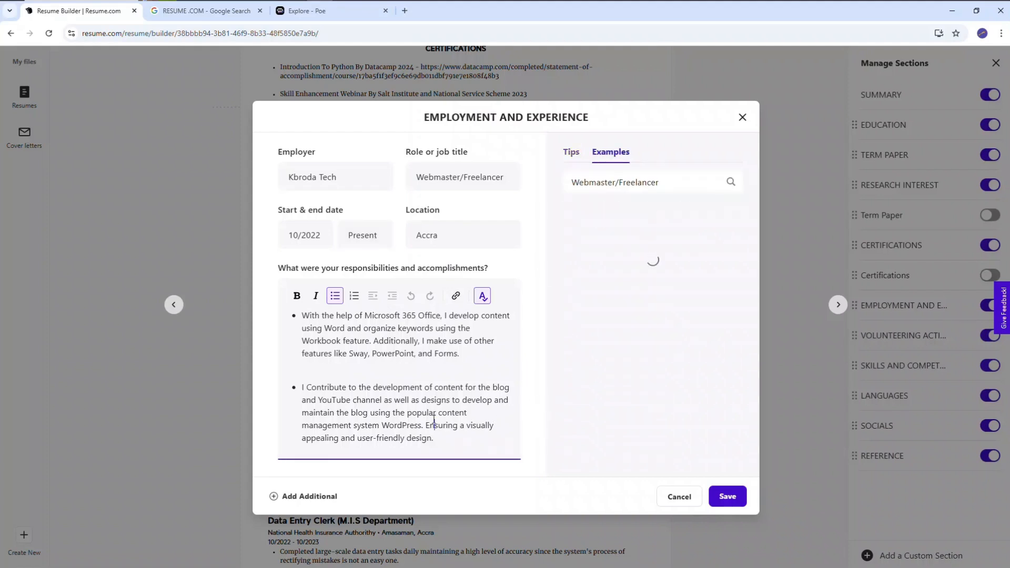
text(I set up integrated external online contact forms and landing pages for marketing and non-marketing purposes using mailing software's like Mailchimp.)
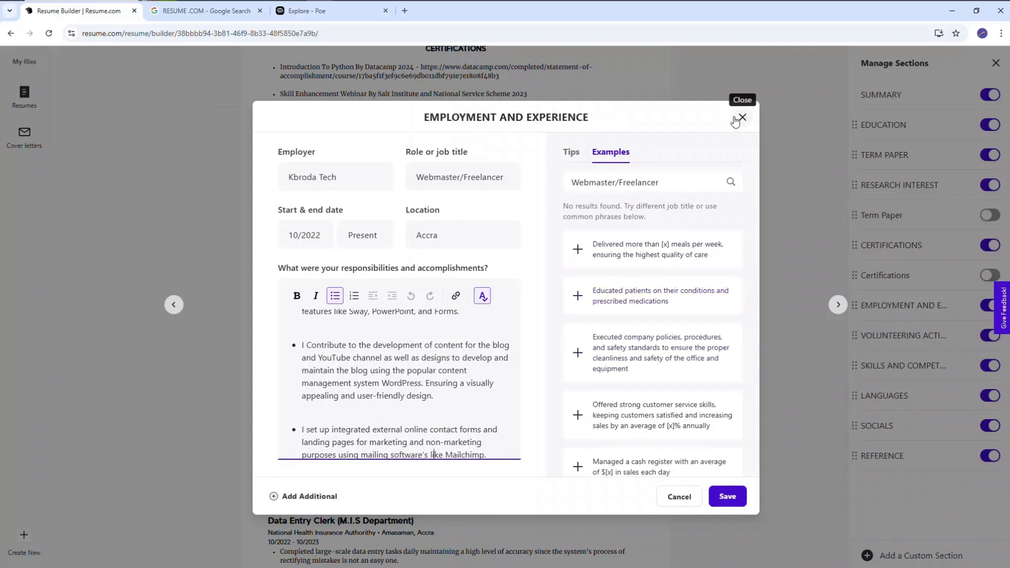
click(675, 497)
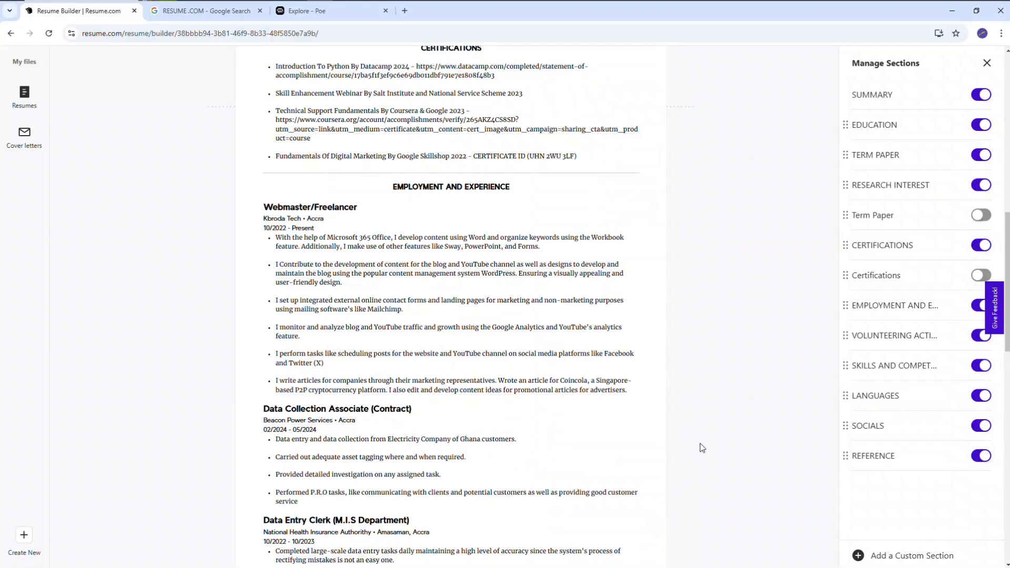
scroll(701, 447, down, 4)
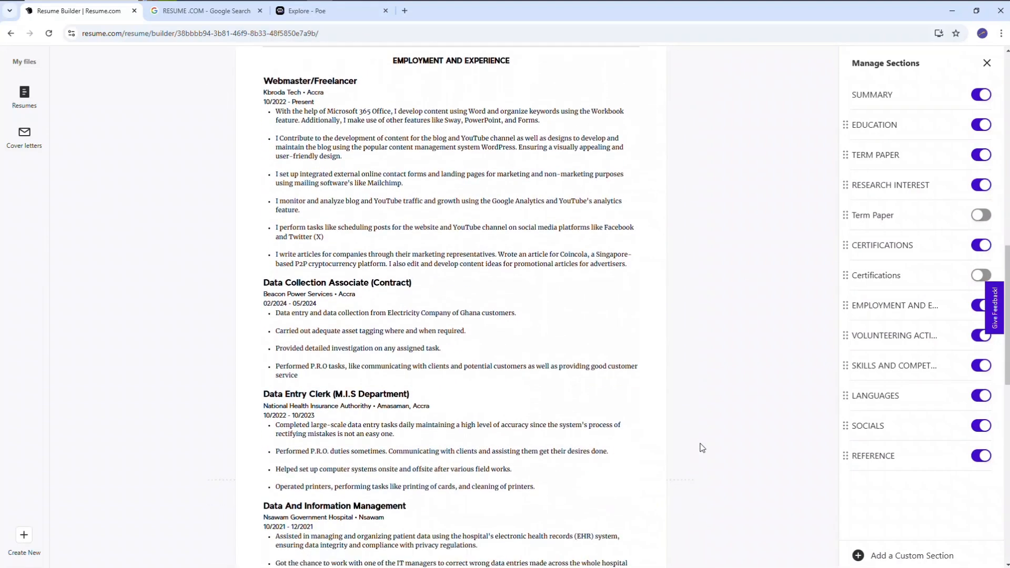
Read through the remaining employment entries, then open the VOLUNTEERING ACTIVITIES section, examine its description and close its editor
scroll(702, 448, down, 2)
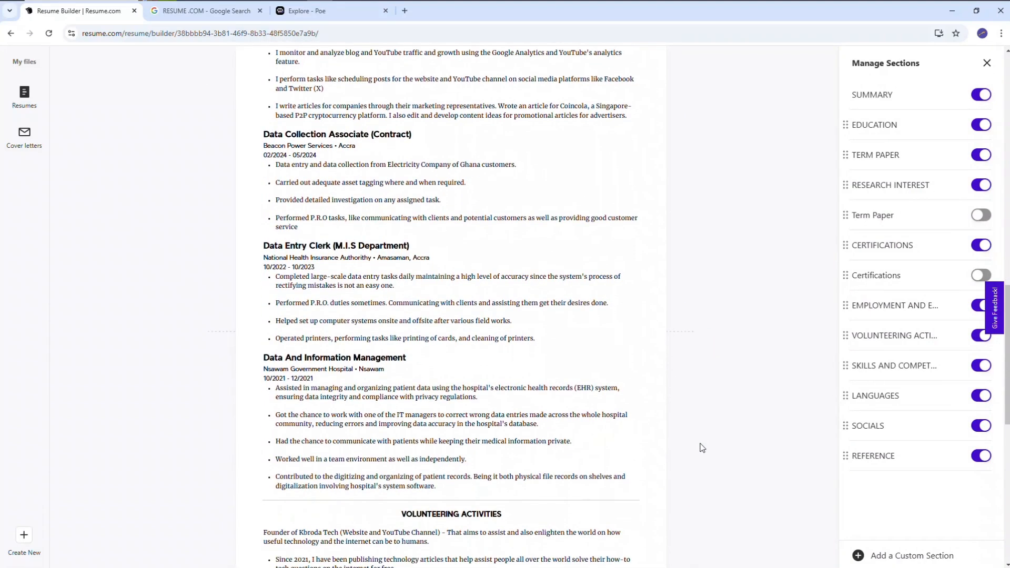
scroll(701, 447, down, 2)
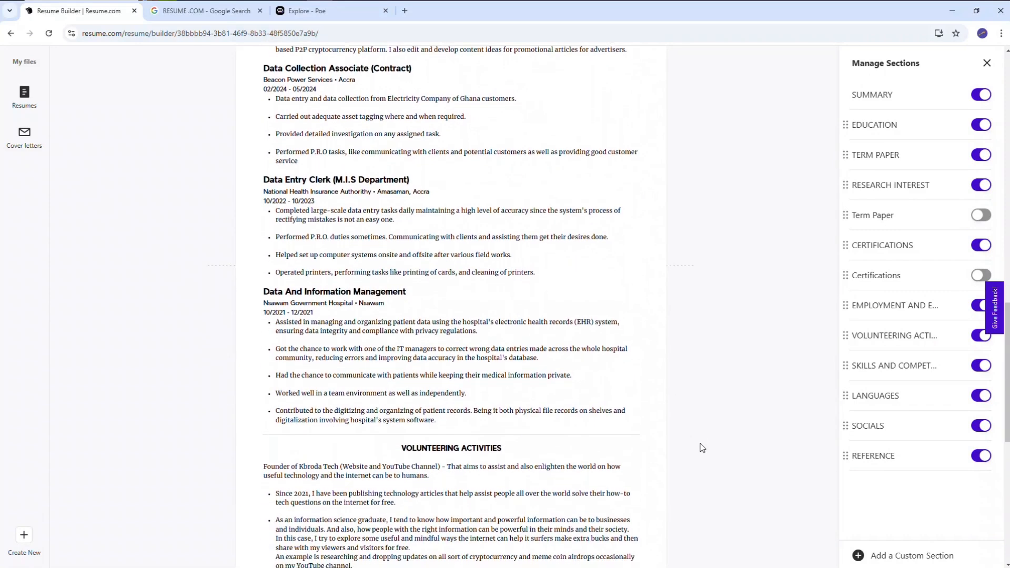
scroll(702, 447, down, 1)
mouse_move(342, 276)
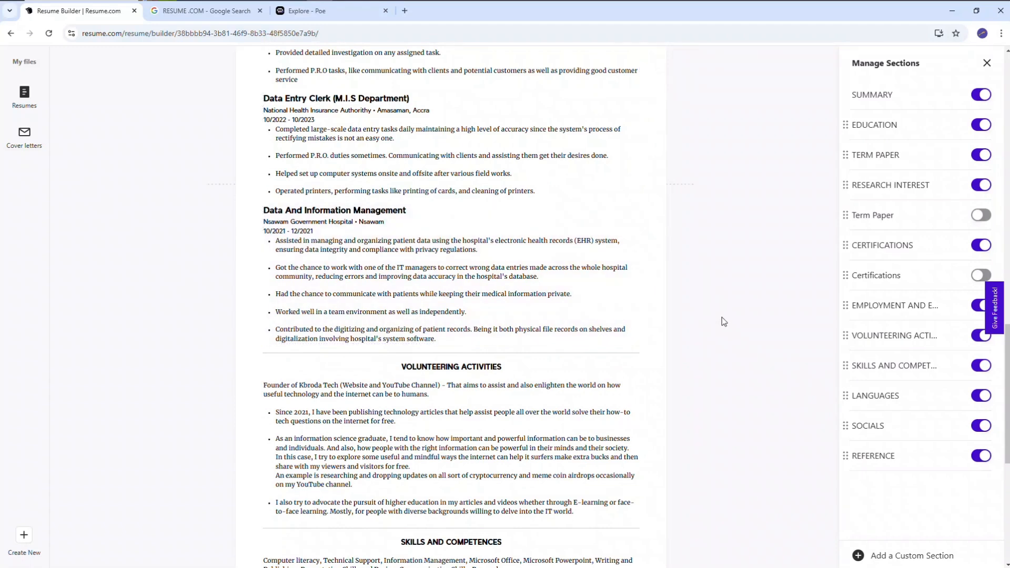
scroll(722, 321, down, 1)
scroll(722, 321, down, 2)
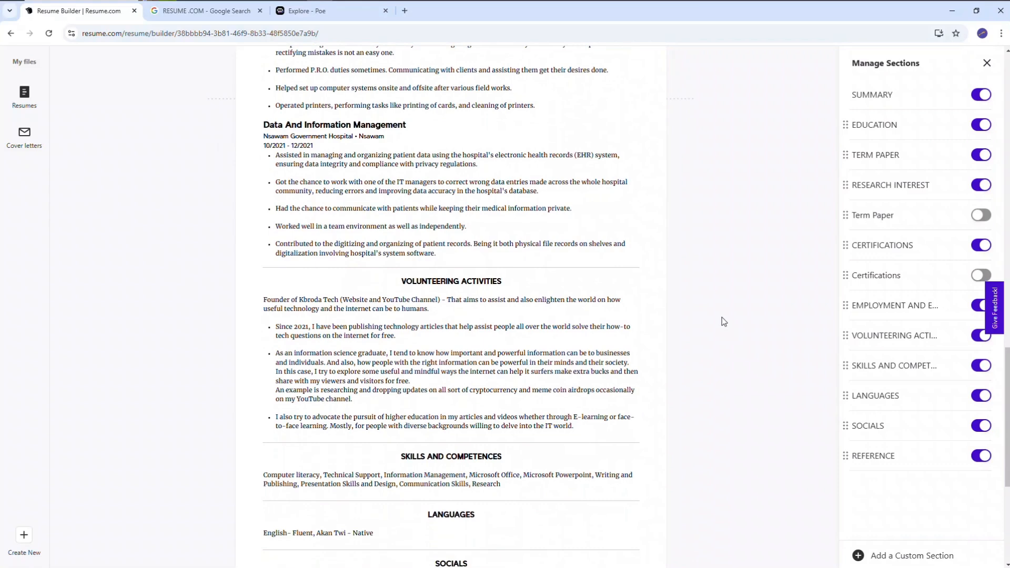
mouse_move(551, 294)
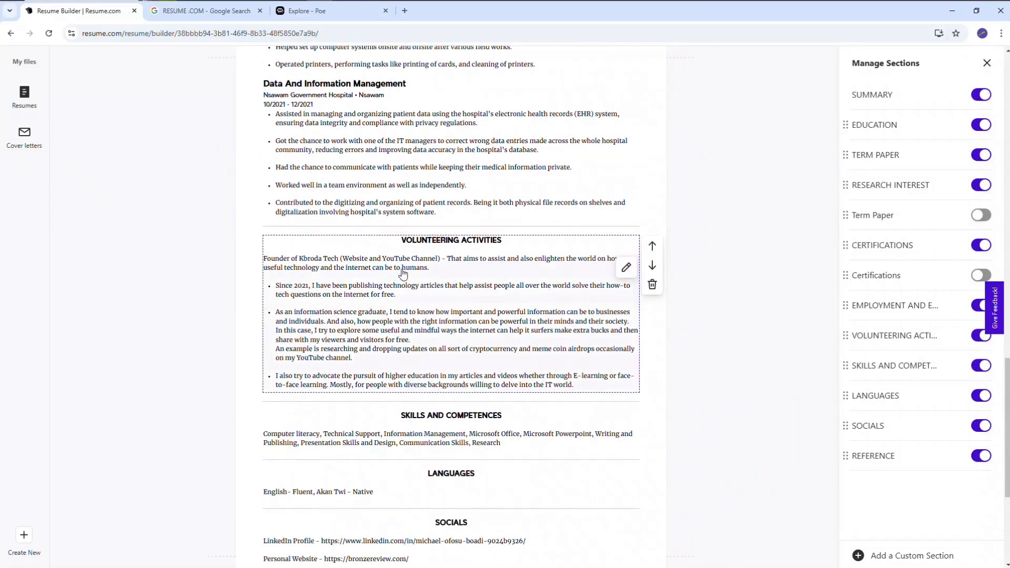
click(626, 268)
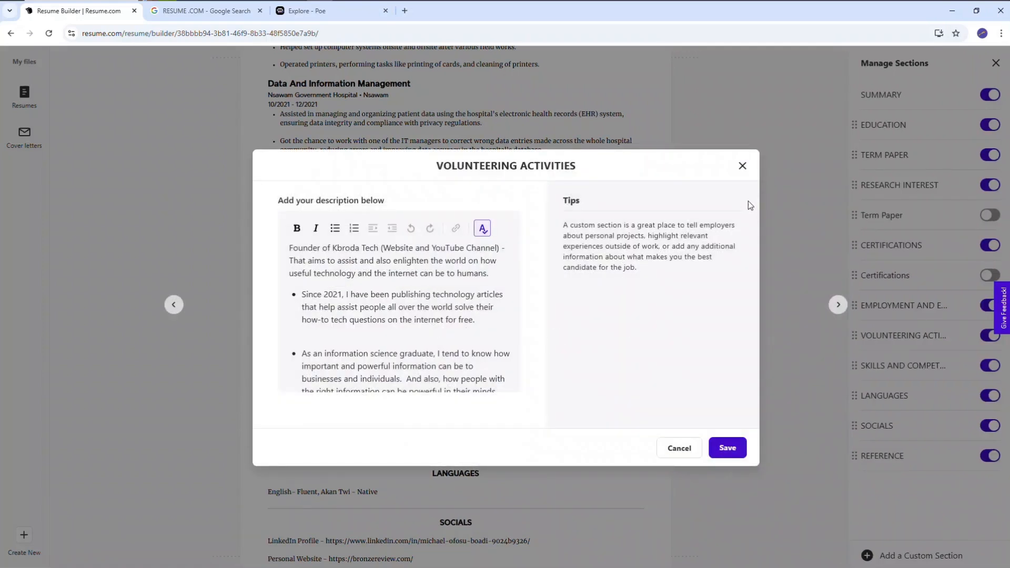
click(743, 165)
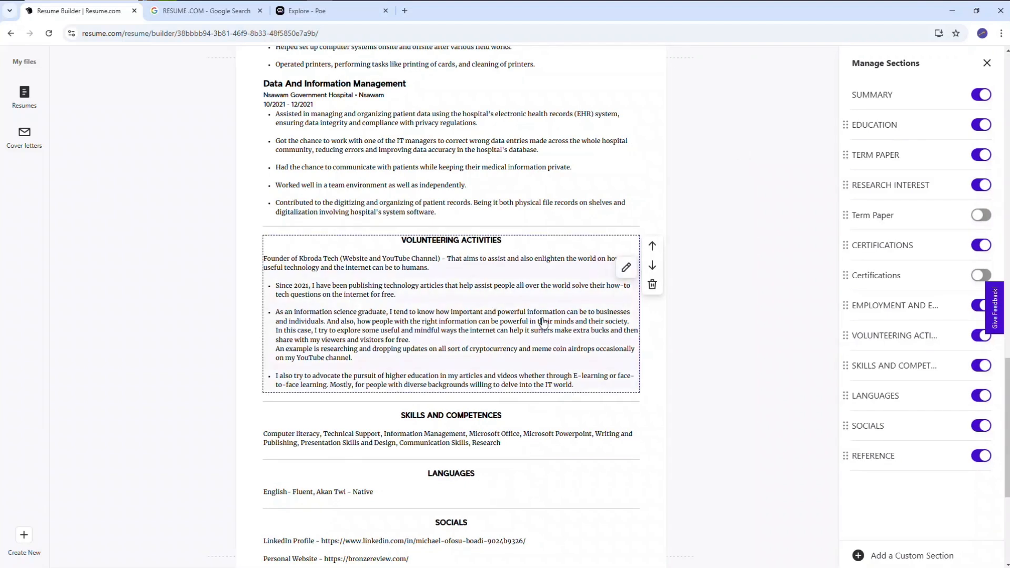
Try adding the suggested example skill Customer service to SKILLS AND COMPETENCES, remove it again, and close the section's editor
mouse_move(454, 428)
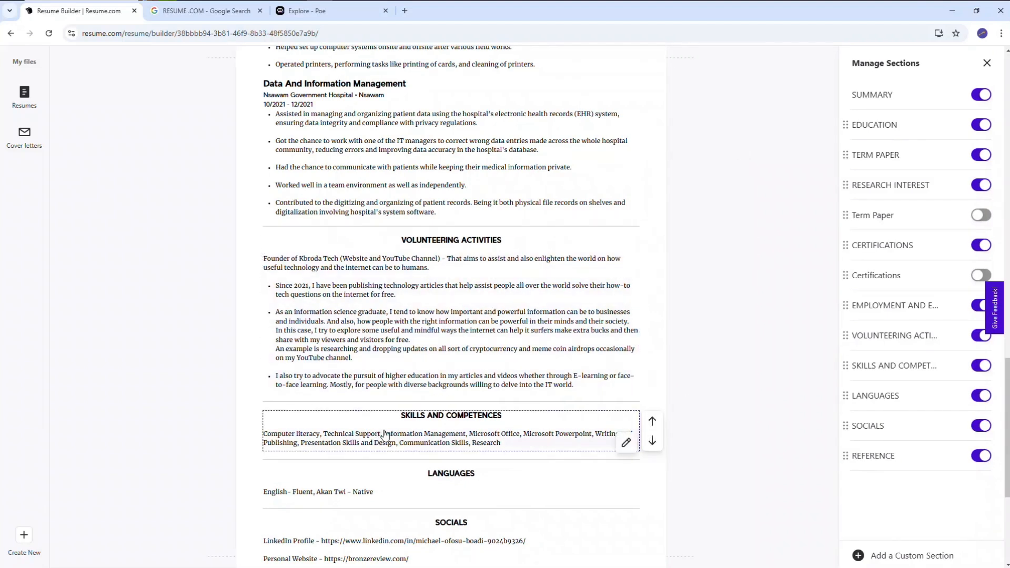
click(625, 443)
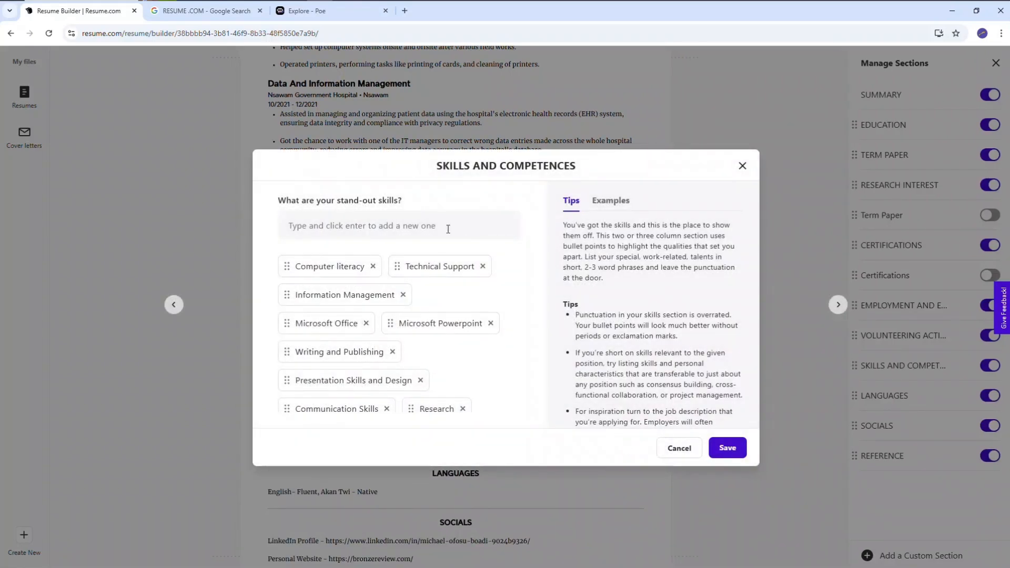
click(423, 227)
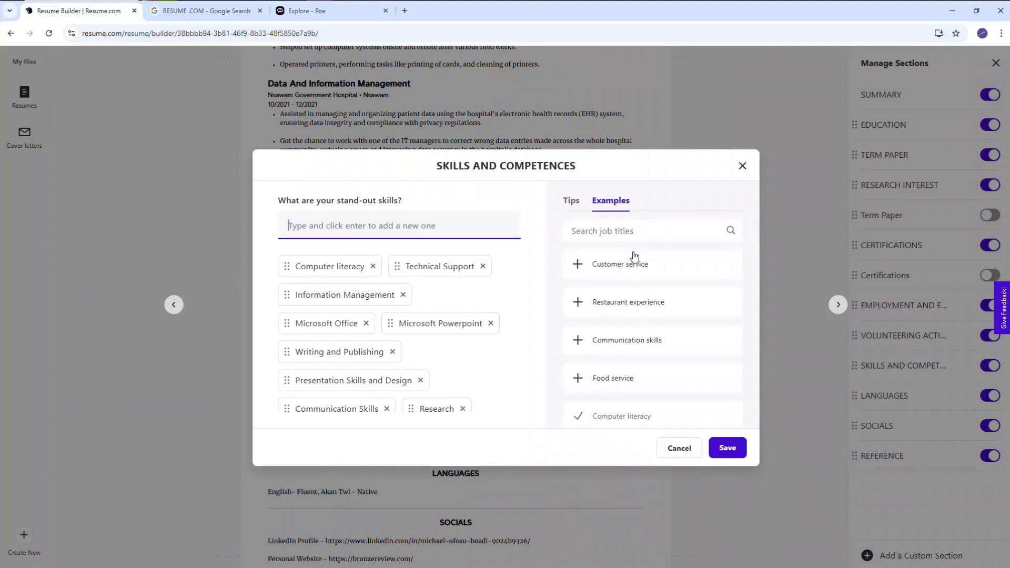
click(591, 266)
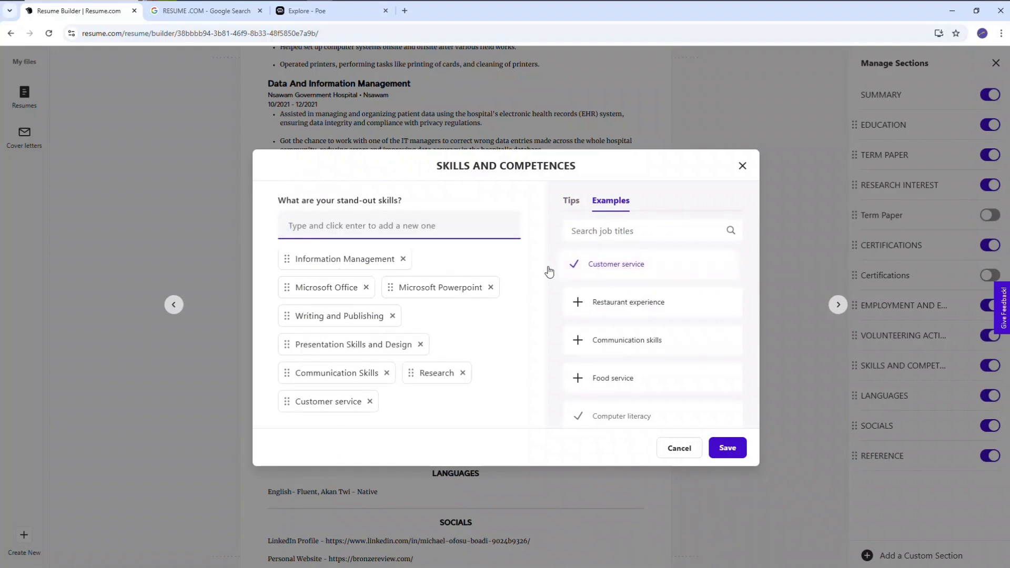
click(371, 402)
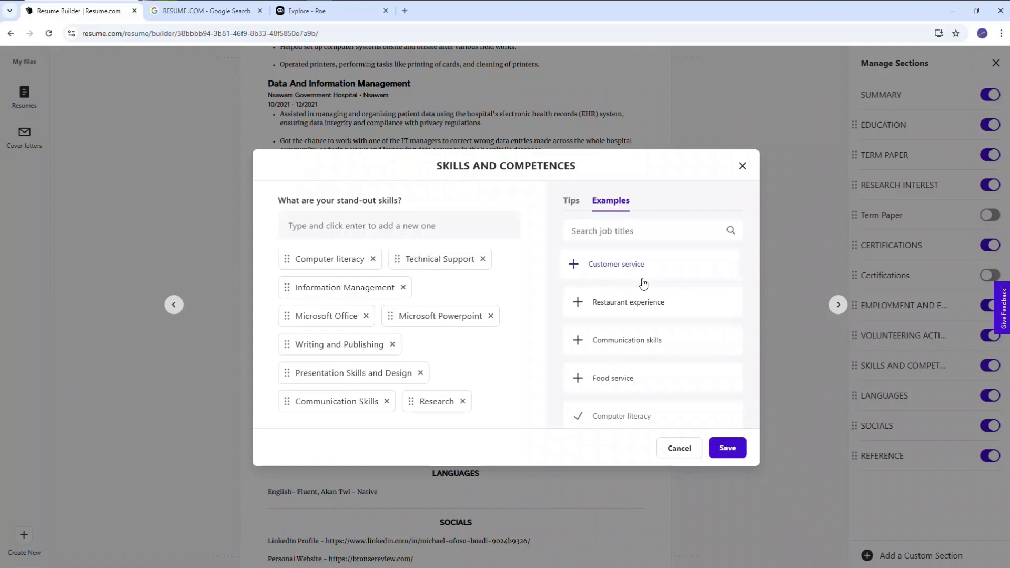
click(413, 227)
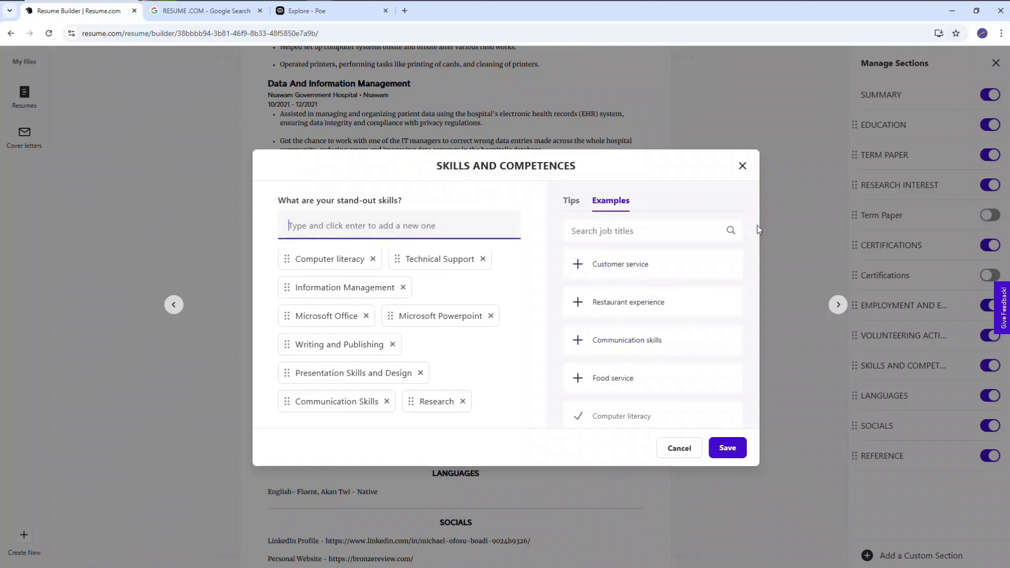
click(742, 166)
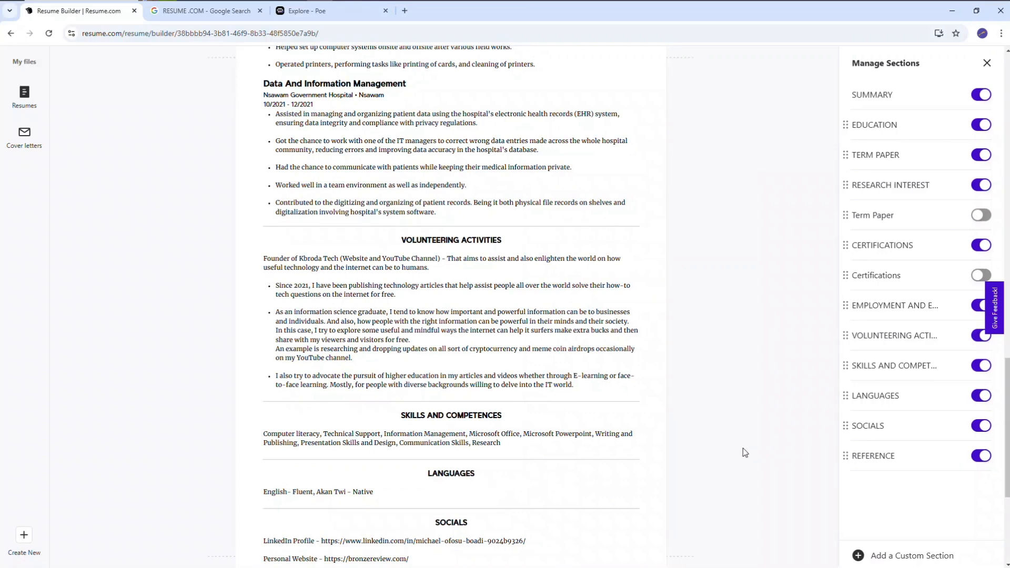
Examine the LANGUAGES and SOCIALS sections, open the REFERENCE section to view its description, and close its editor
scroll(707, 490, down, 2)
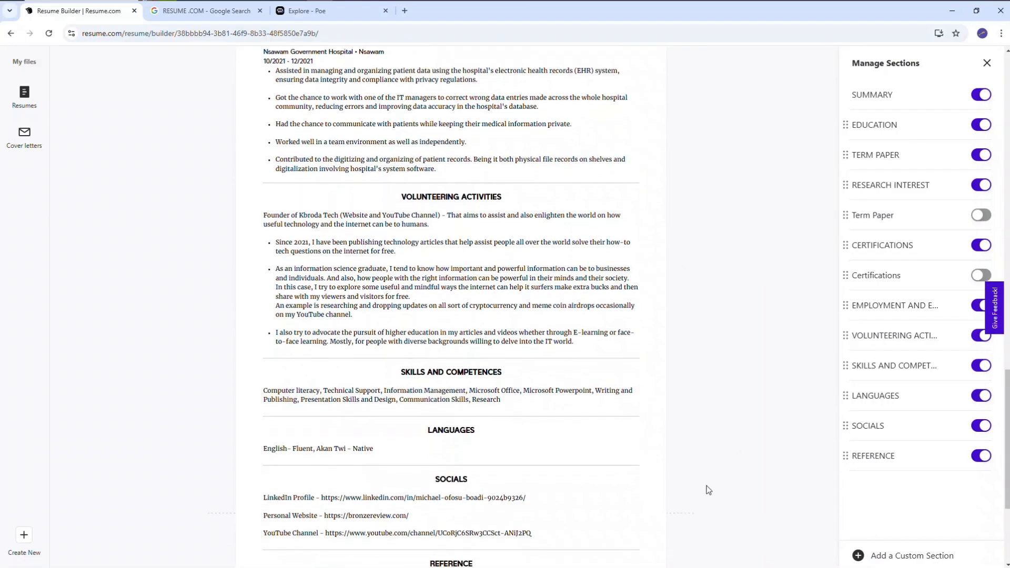
scroll(707, 489, down, 4)
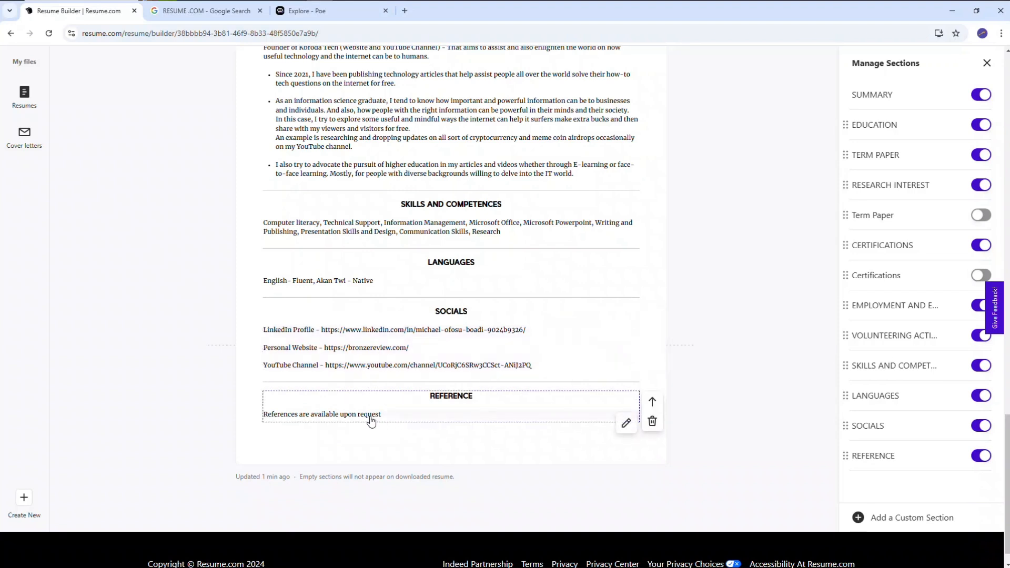
click(624, 421)
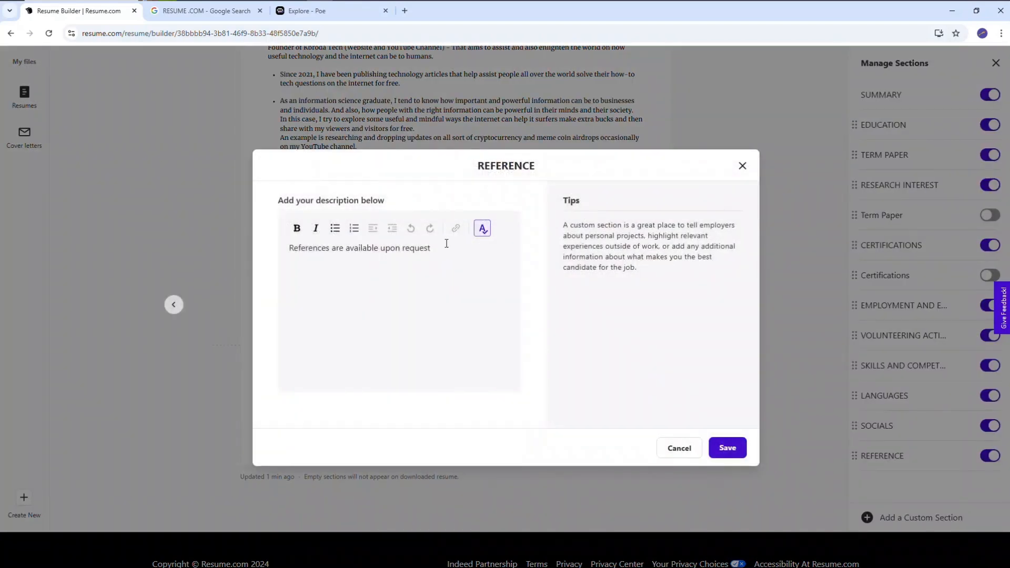
click(448, 261)
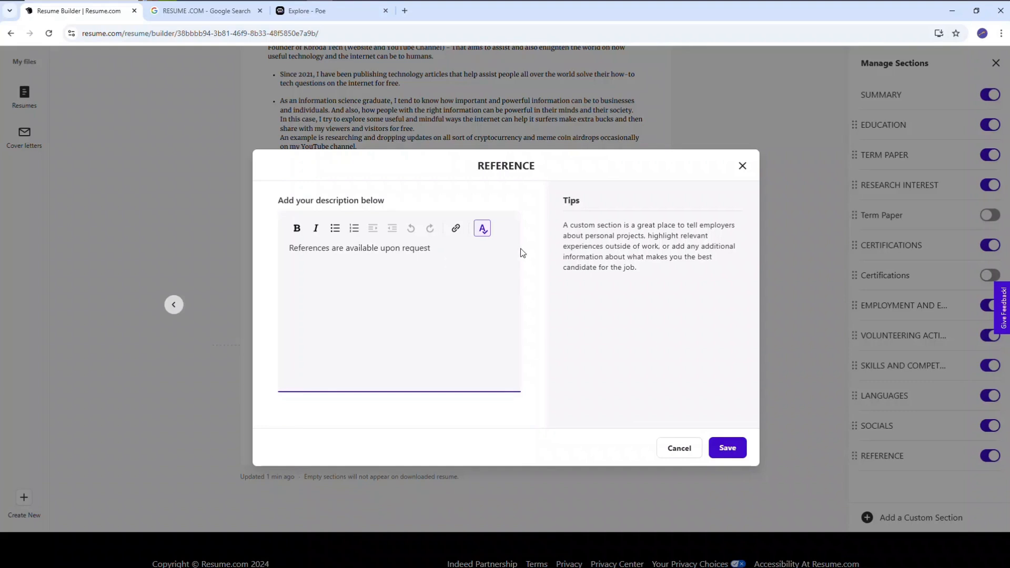
click(742, 166)
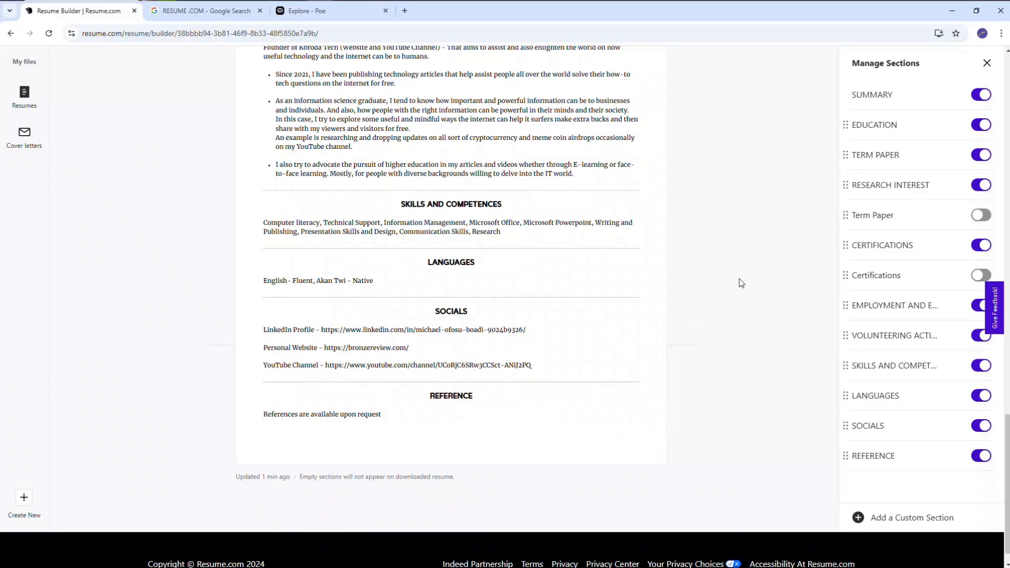
Review the whole completed resume from the contact header and SUMMARY through to the REFERENCE section
scroll(741, 283, up, 1)
scroll(451, 305, up, 20)
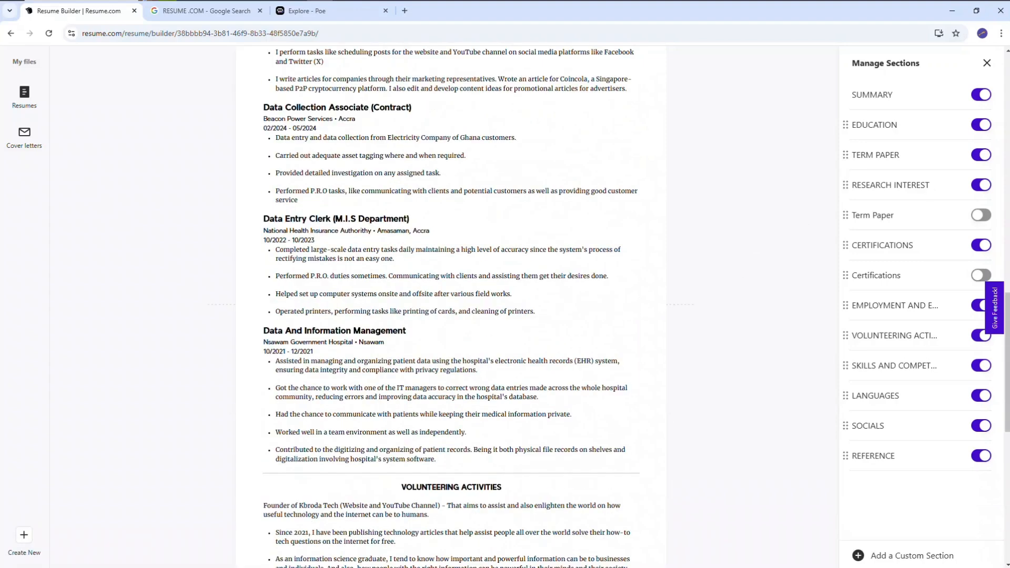
scroll(452, 305, up, 4)
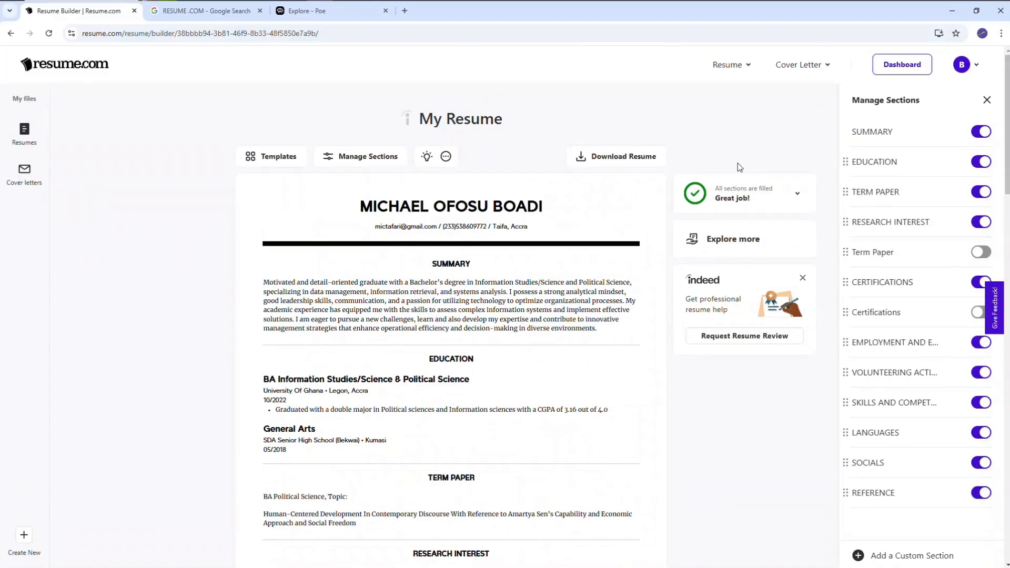
scroll(773, 213, down, 9)
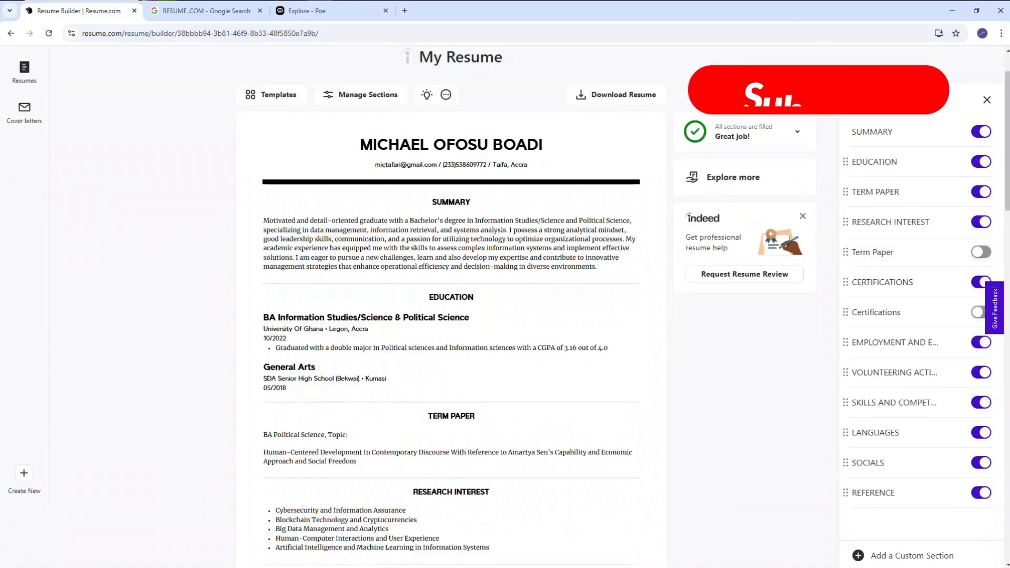
scroll(451, 305, down, 15)
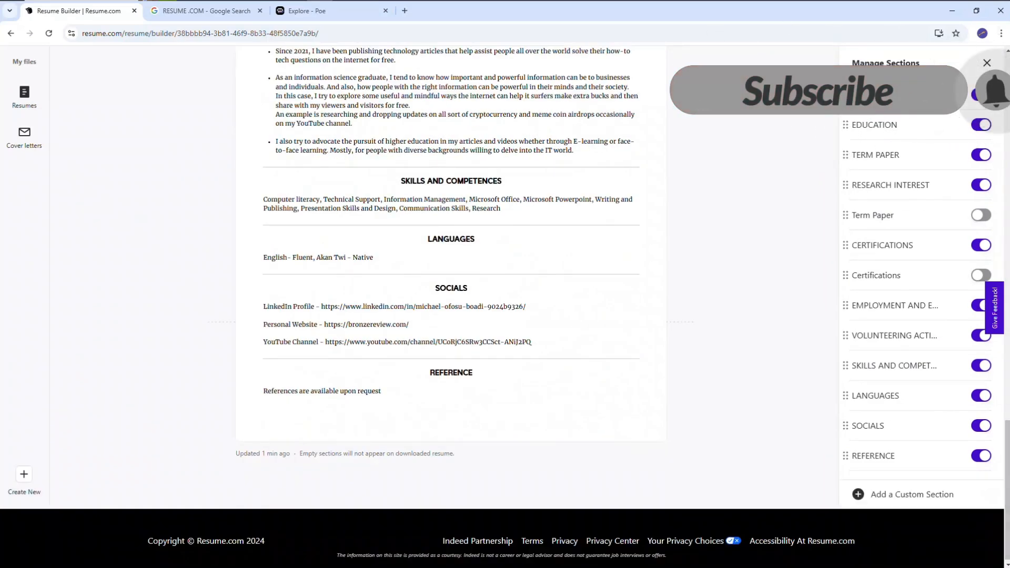
scroll(451, 273, up, 1)
scroll(451, 305, up, 7)
scroll(451, 305, up, 7)
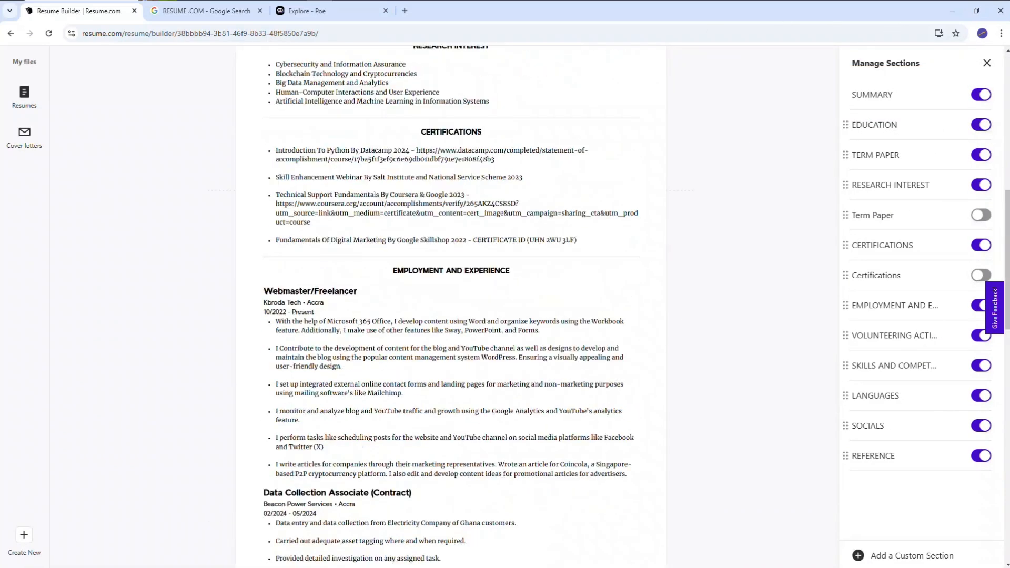
scroll(451, 305, up, 1)
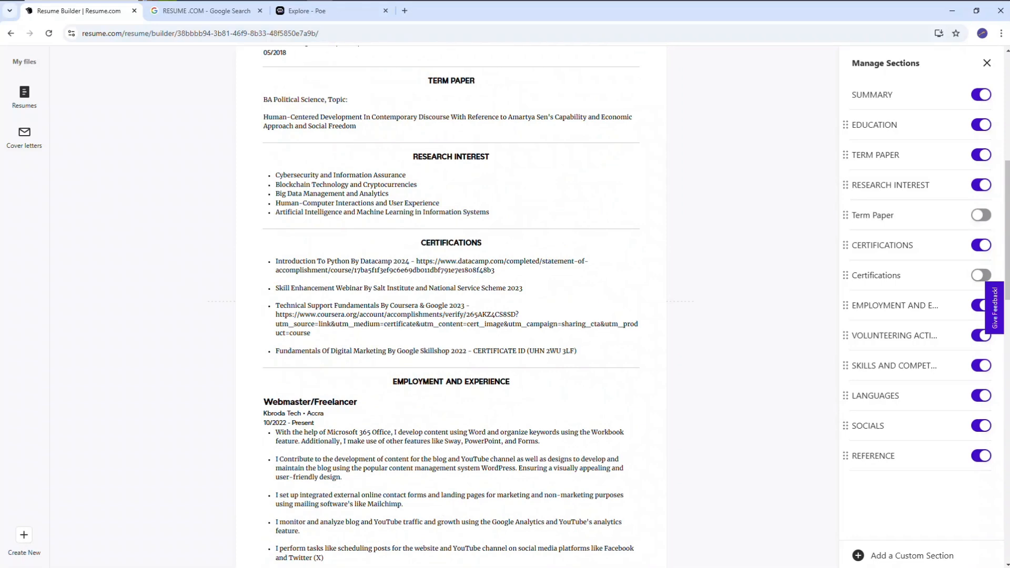
scroll(499, 177, up, 7)
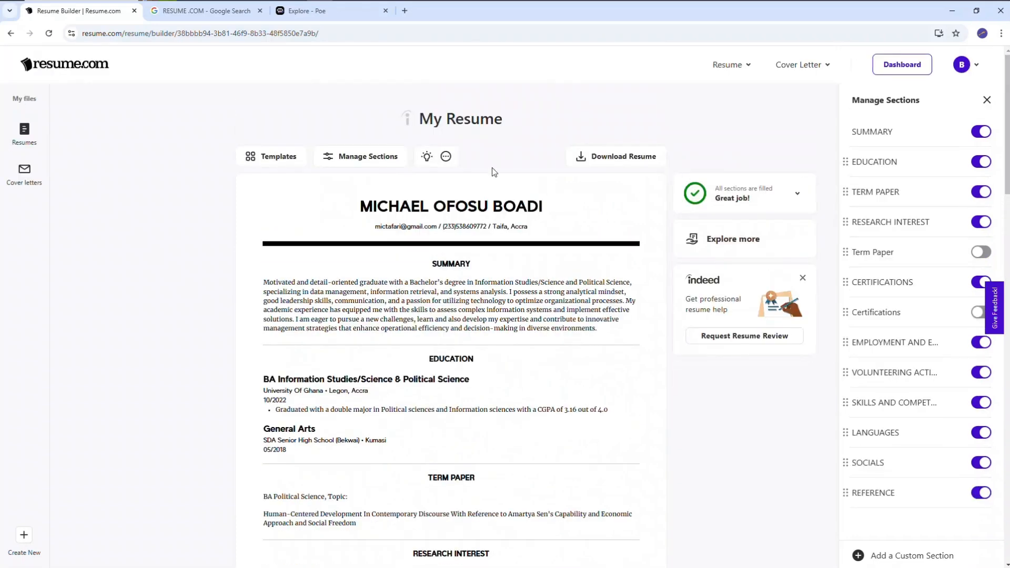
Download the completed resume as a PDF and dismiss the follow-up offers for audit, cover letter and jobs
click(634, 156)
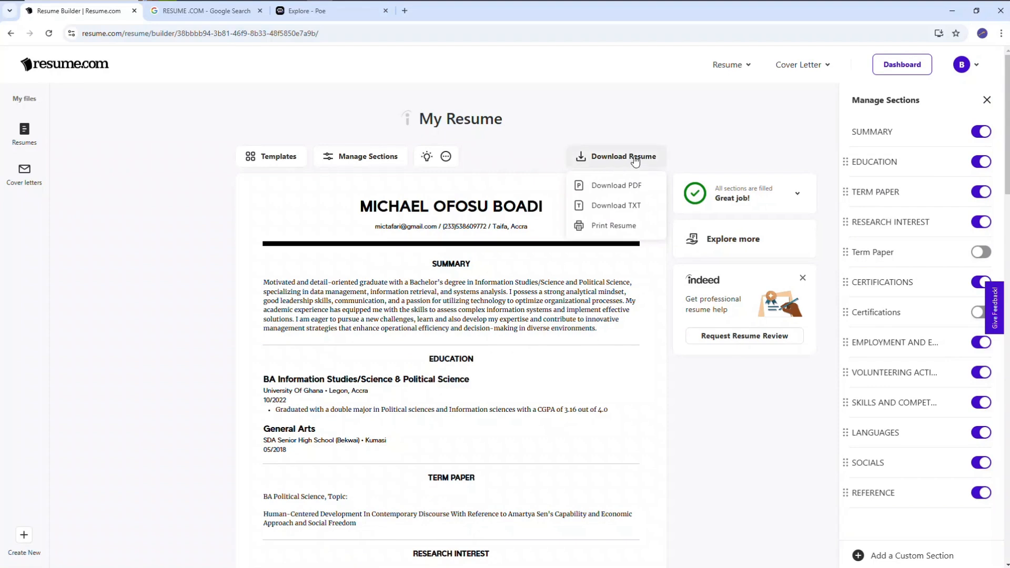
click(618, 157)
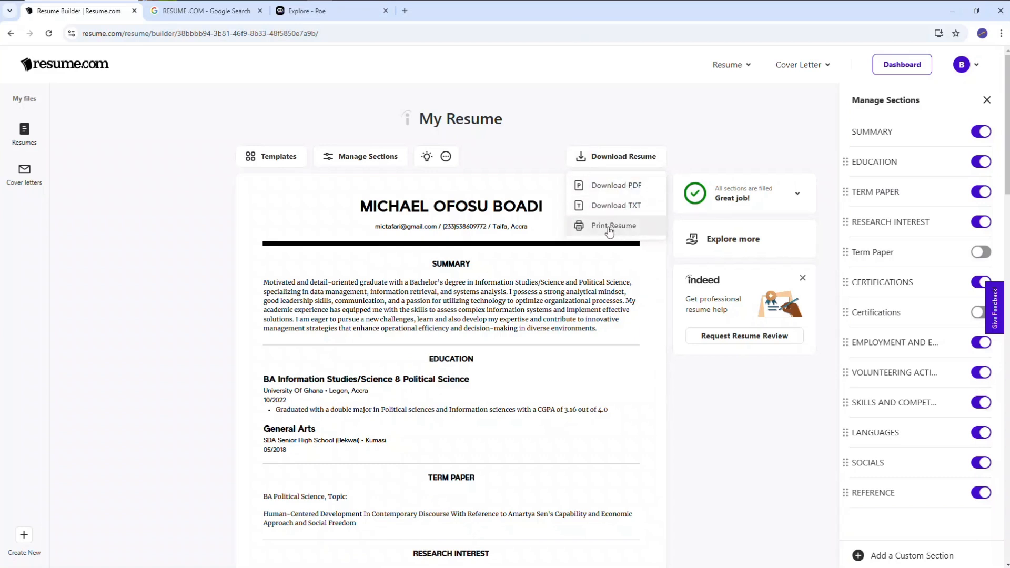
click(619, 188)
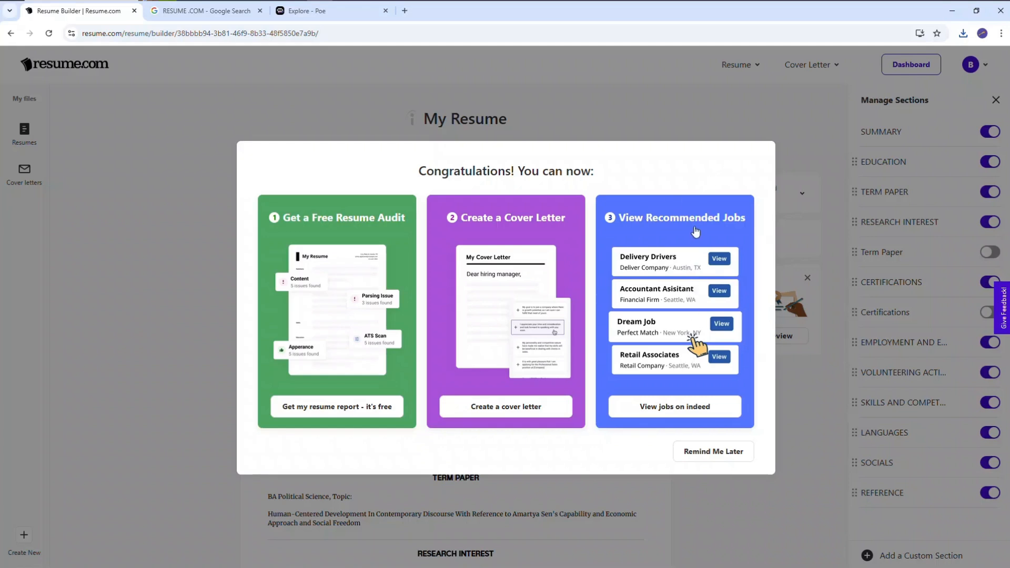
click(808, 163)
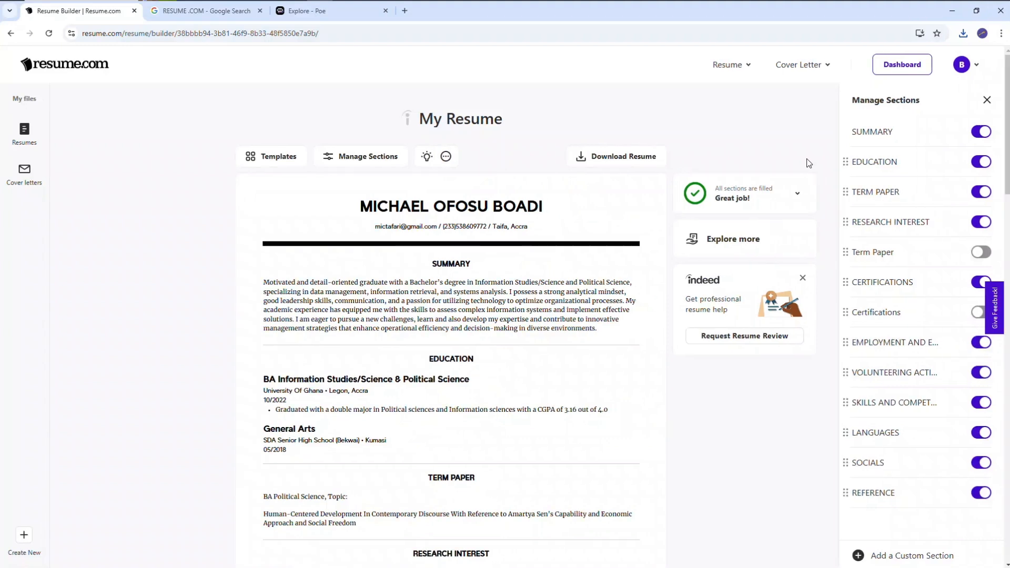